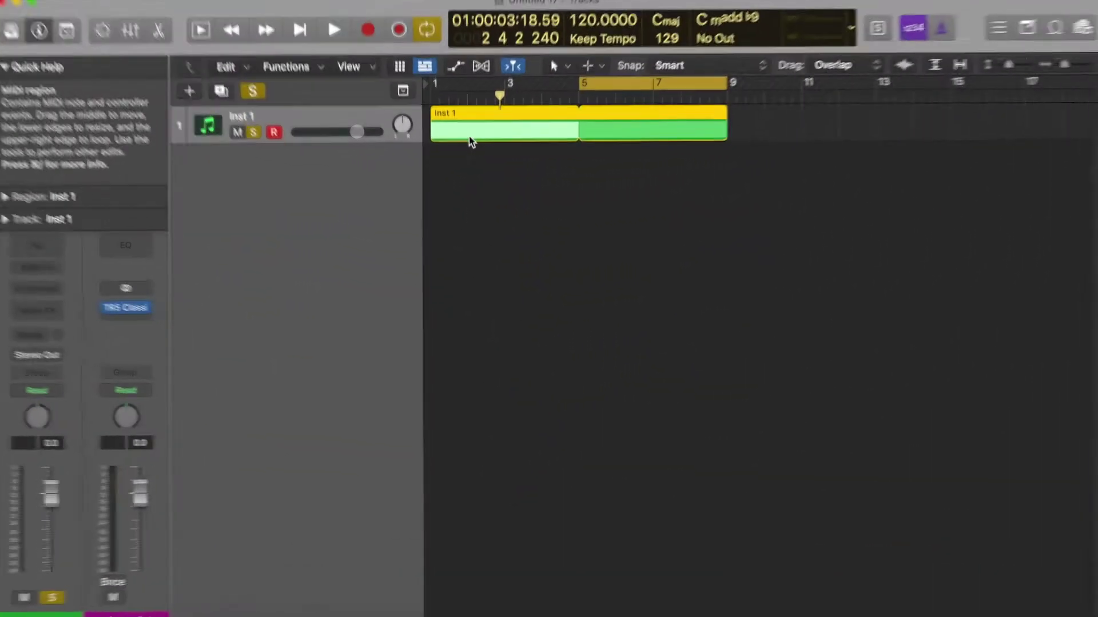
Open the Inst 1 region in the Piano Roll and select all 128 stacked notes.
{"action": "double_click", "coordinate": [468, 136]}
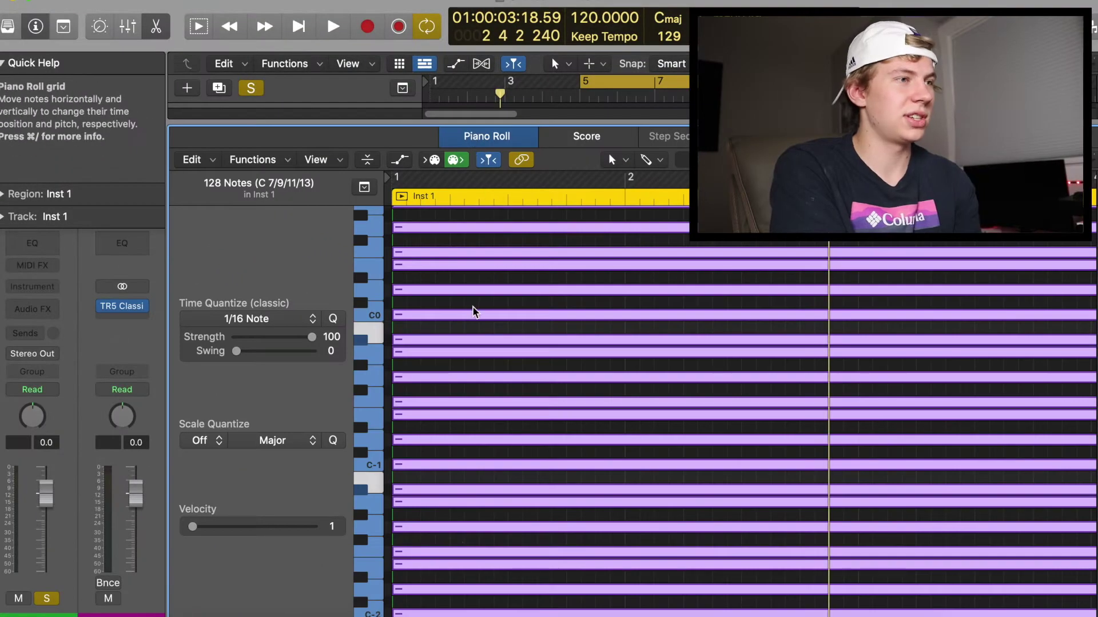
{"action": "scroll", "coordinate": [655, 381], "scroll_direction": "down", "scroll_amount": 5}
{"action": "left_click", "coordinate": [655, 381]}
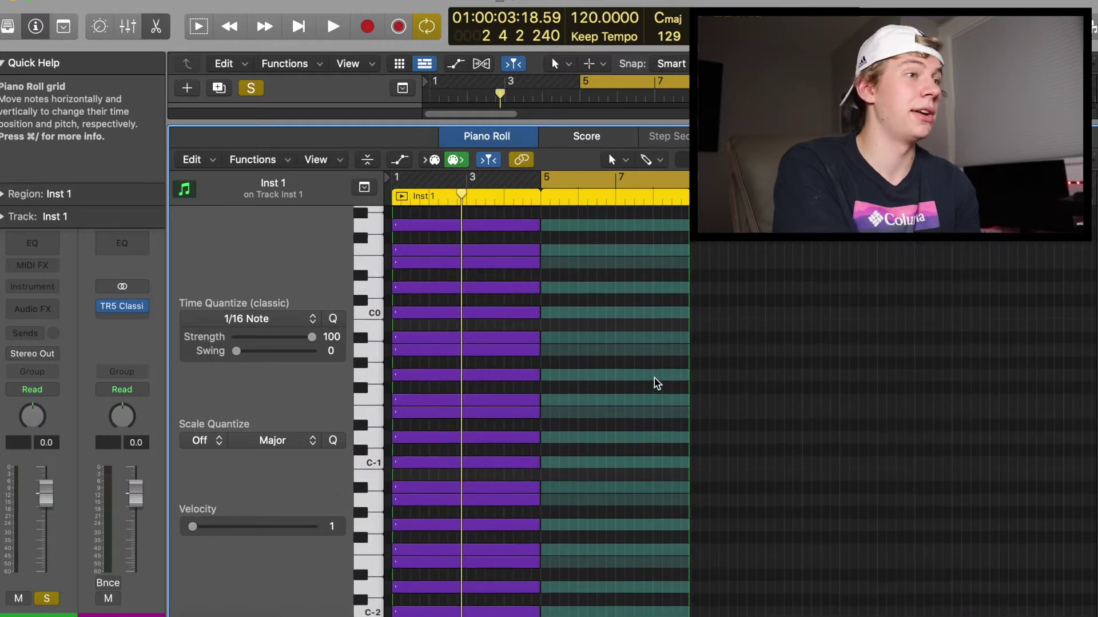
{"action": "scroll", "coordinate": [656, 383], "scroll_direction": "up", "scroll_amount": 1}
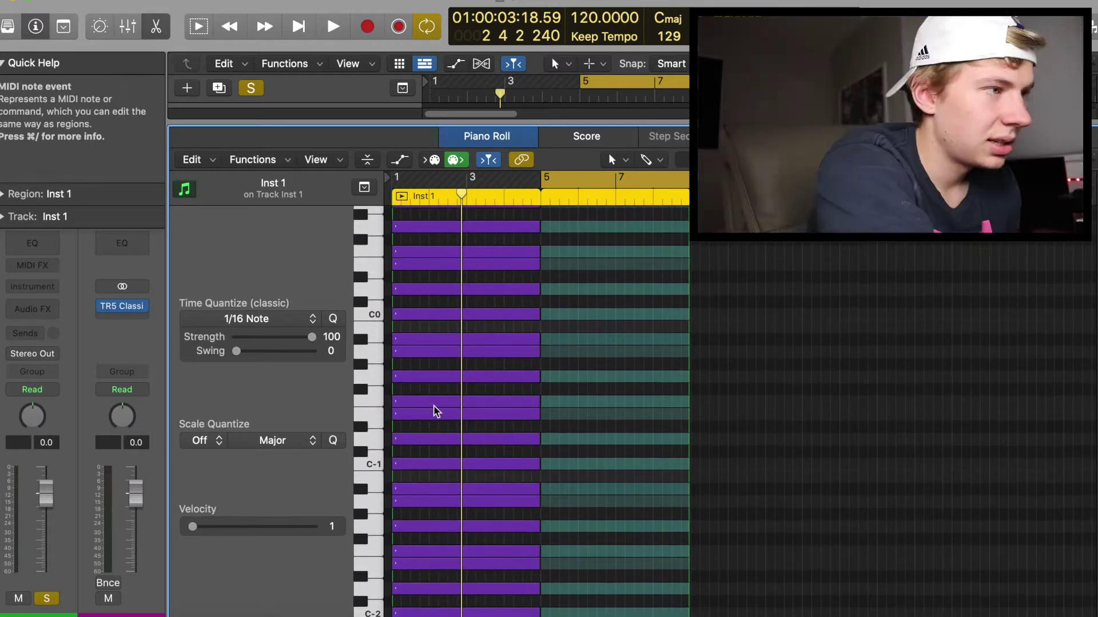
{"action": "key", "text": "super+a"}
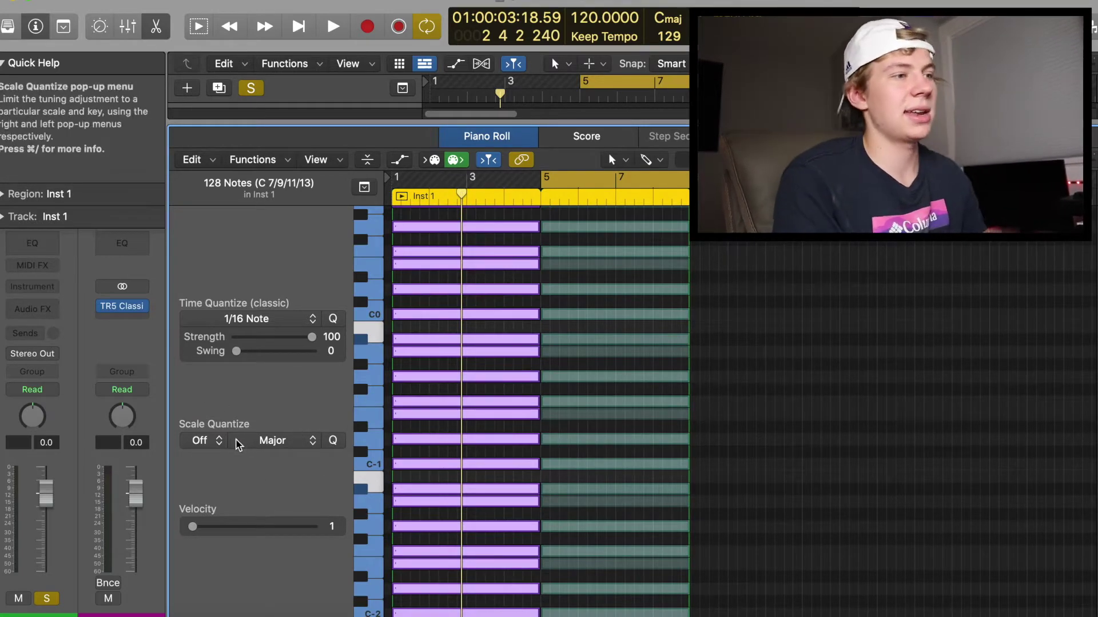
{"action": "left_click", "coordinate": [279, 444]}
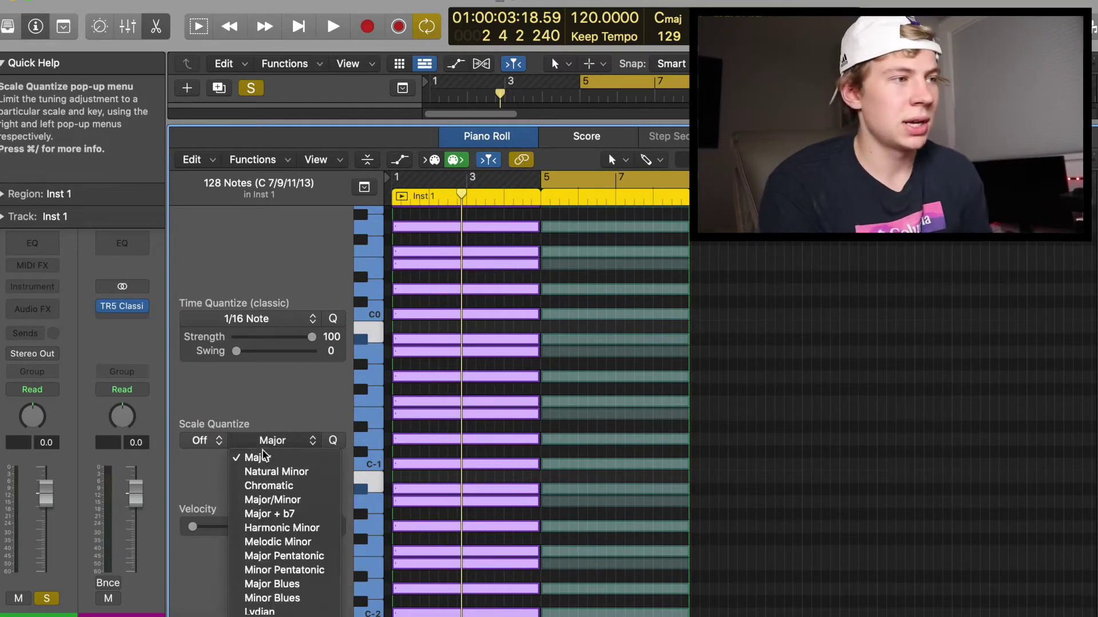
Set the Scale Quantize scale to Natural Minor, then reselect all 128 notes.
{"action": "left_click", "coordinate": [247, 477]}
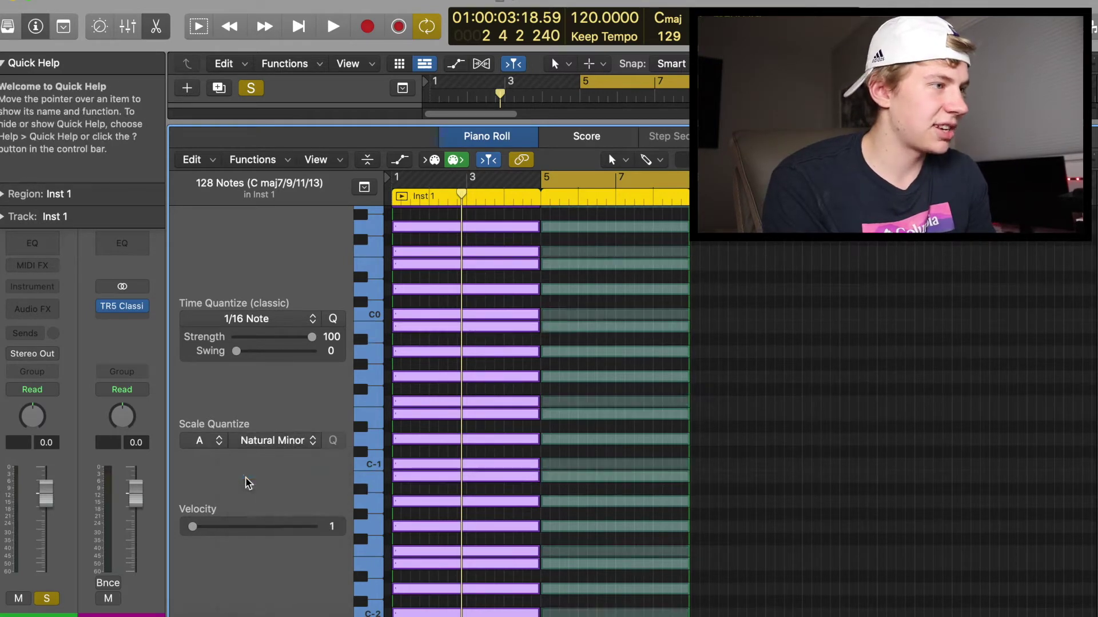
{"action": "left_click", "coordinate": [204, 446]}
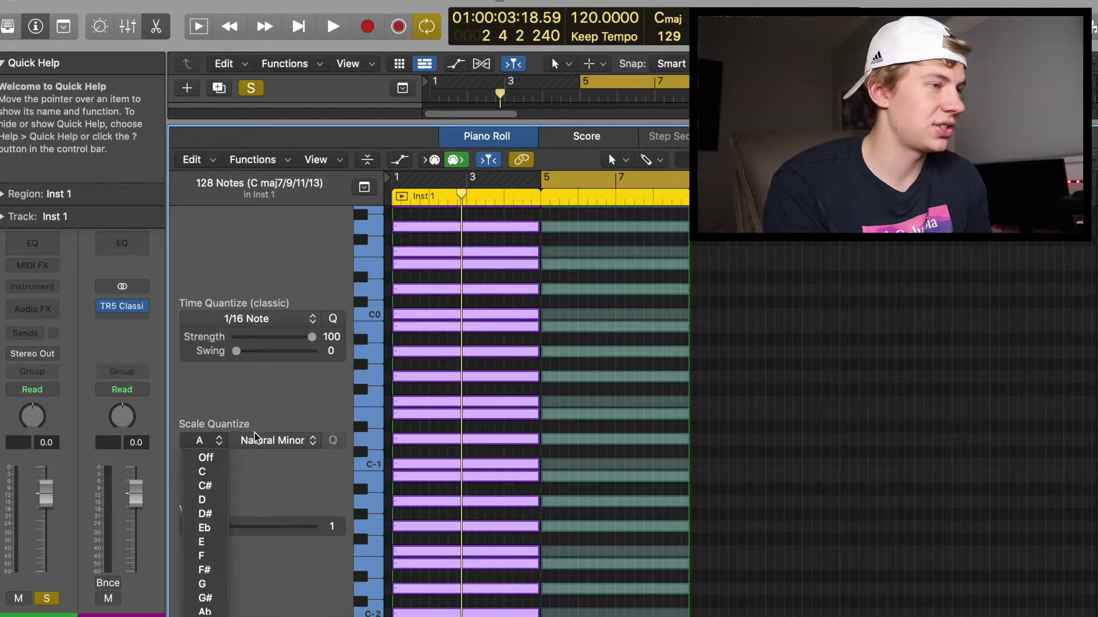
{"action": "left_click", "coordinate": [200, 442]}
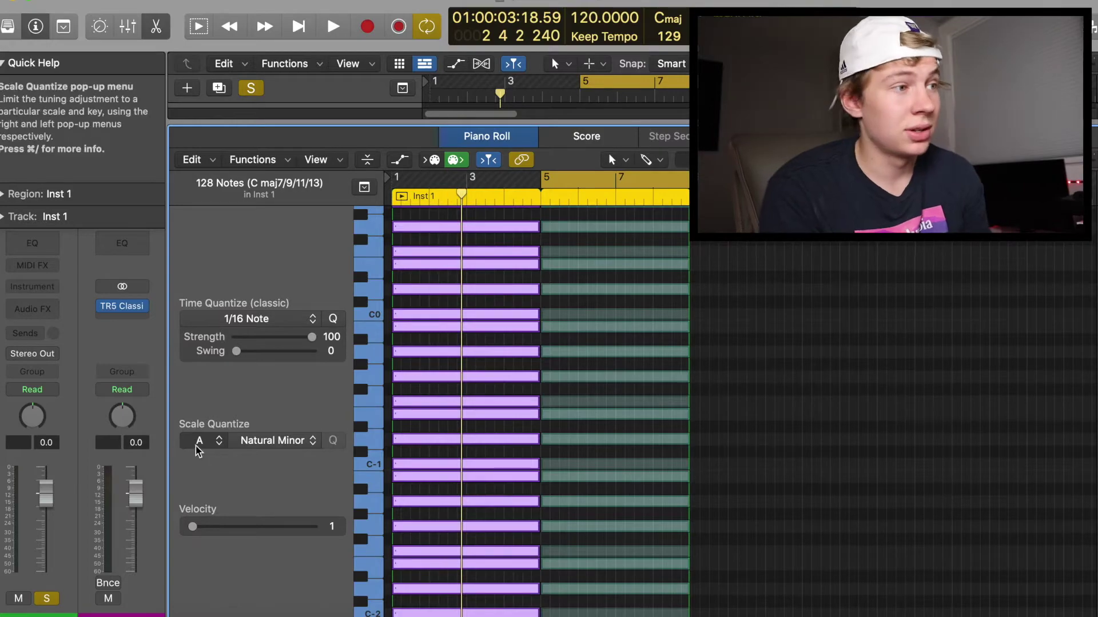
{"action": "left_click", "coordinate": [201, 441]}
{"action": "left_click", "coordinate": [213, 472]}
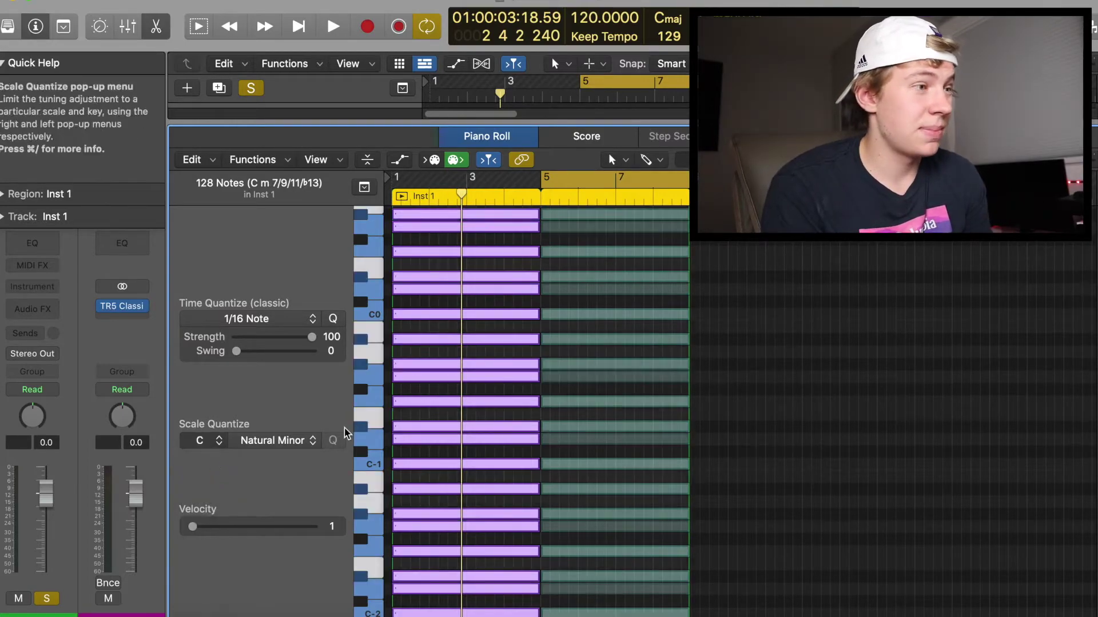
{"action": "left_click", "coordinate": [581, 488]}
{"action": "scroll", "coordinate": [581, 488], "scroll_direction": "up", "scroll_amount": 20}
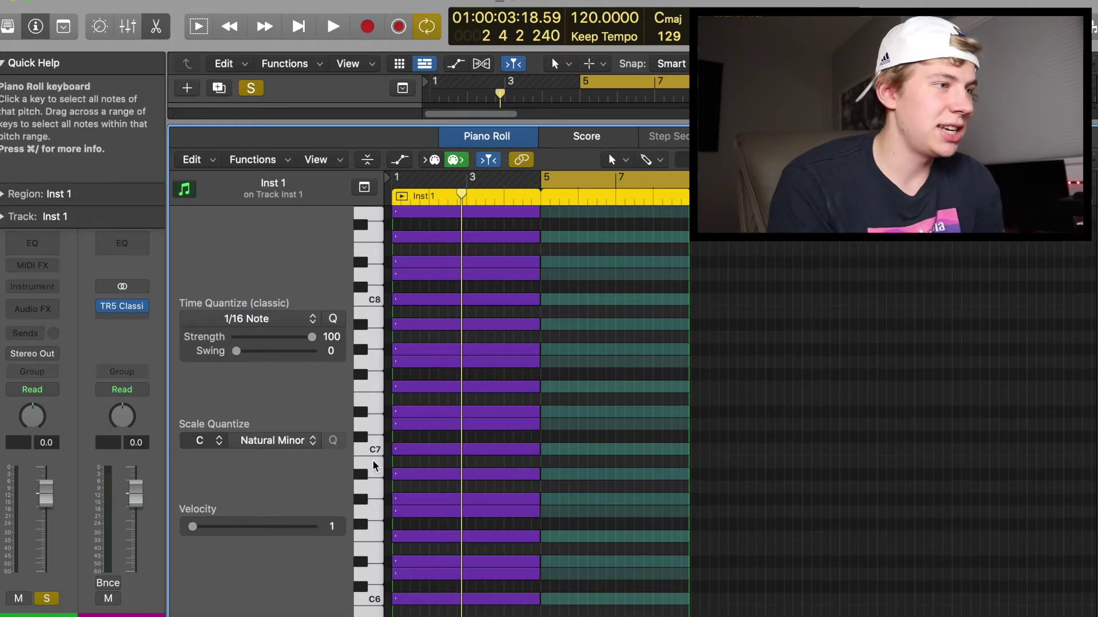
{"action": "key", "text": "super+a"}
Change the Scale Quantize key to D so the notes snap to D Natural Minor.
{"action": "left_click", "coordinate": [221, 443]}
{"action": "left_click", "coordinate": [267, 449]}
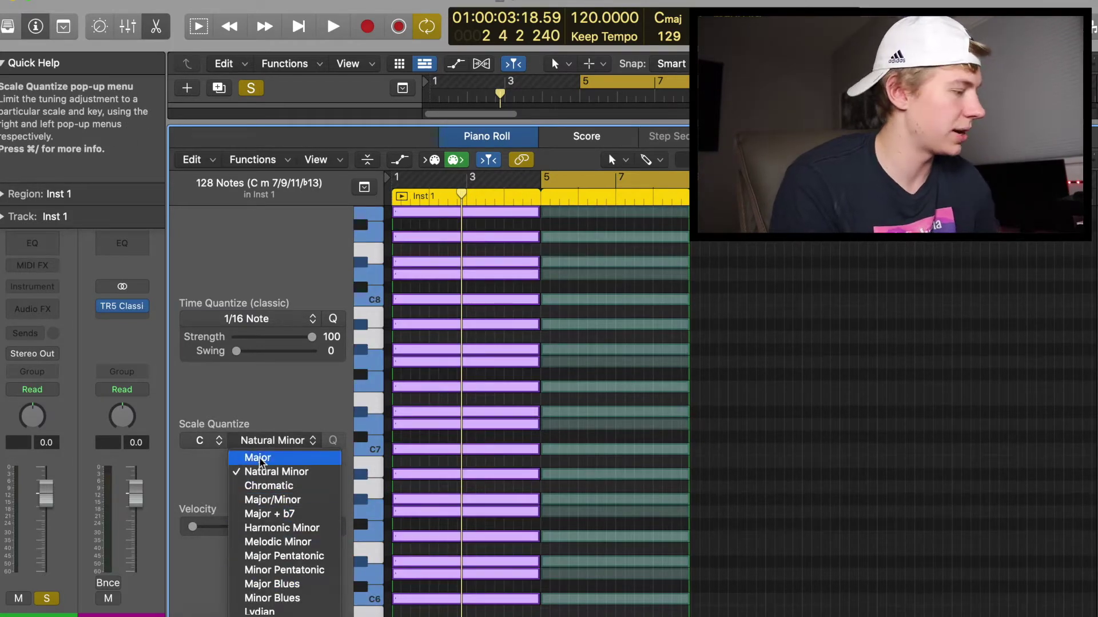
{"action": "left_click", "coordinate": [179, 440]}
{"action": "left_click", "coordinate": [192, 441]}
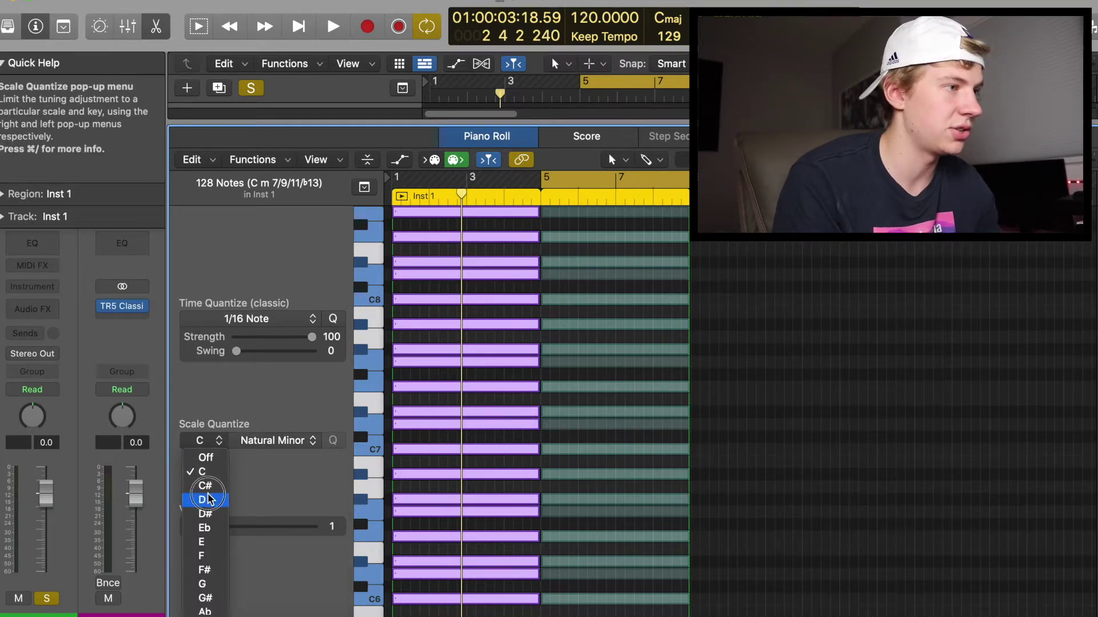
{"action": "left_click", "coordinate": [208, 500]}
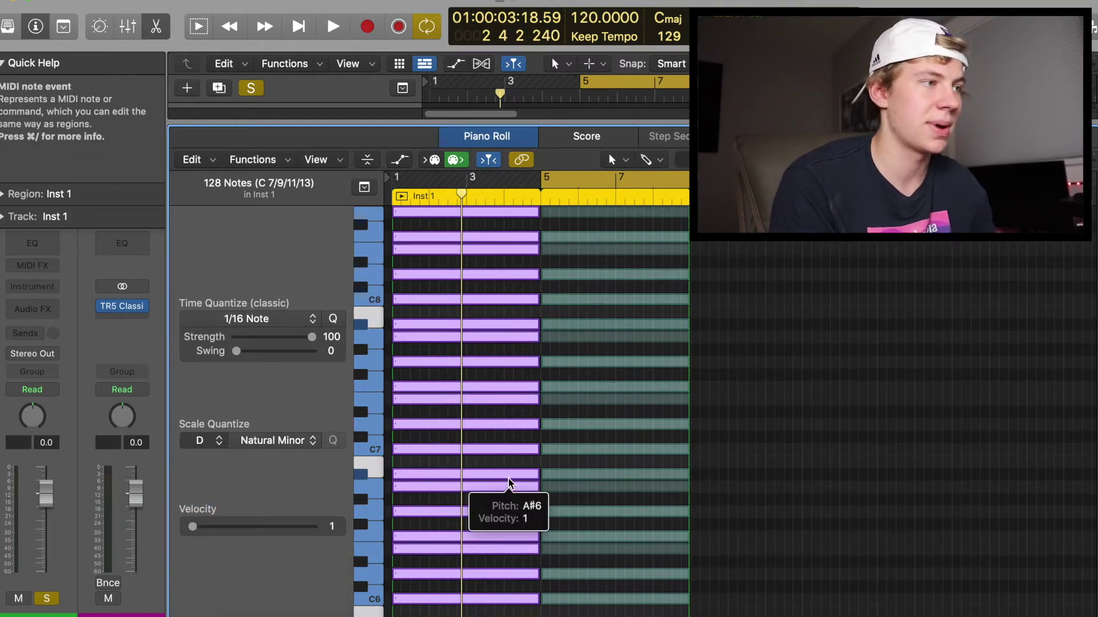
{"action": "key", "text": "super+Right"}
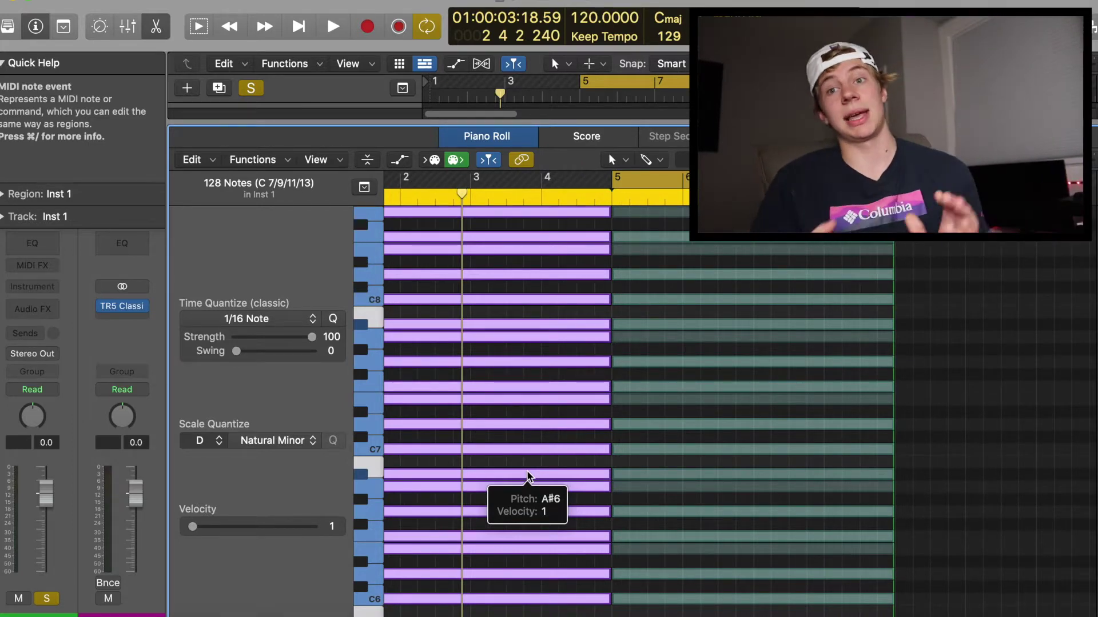
{"action": "left_click", "coordinate": [671, 488]}
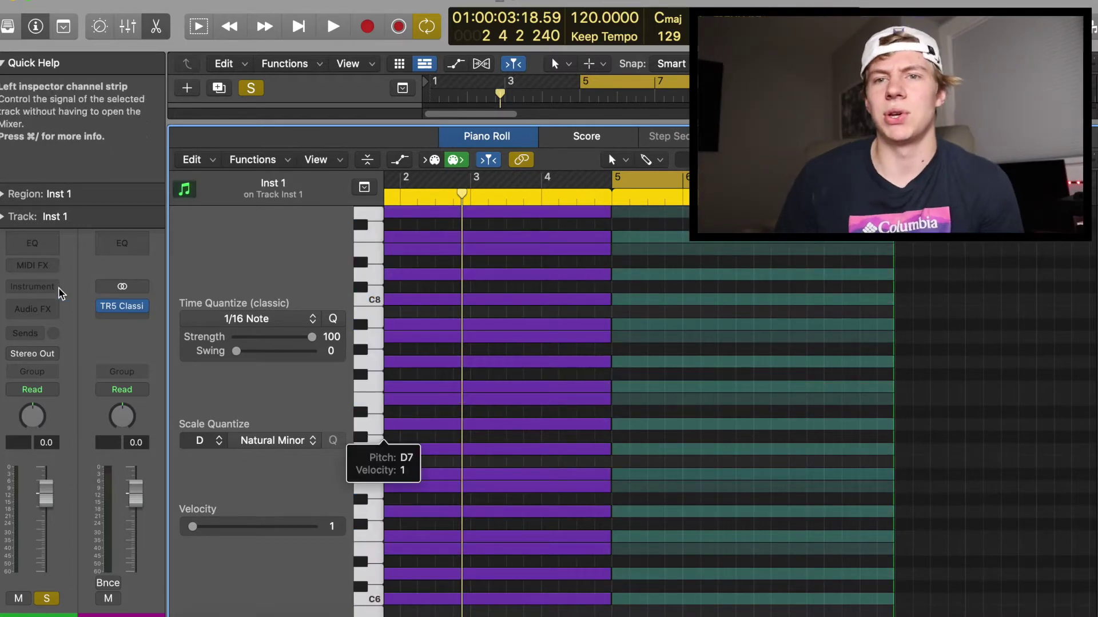
{"action": "left_click", "coordinate": [32, 287]}
Load Spitfire Audio LABS (Stereo) as Inst 1's instrument and close the plug-in window.
{"action": "mouse_move", "coordinate": [49, 341]}
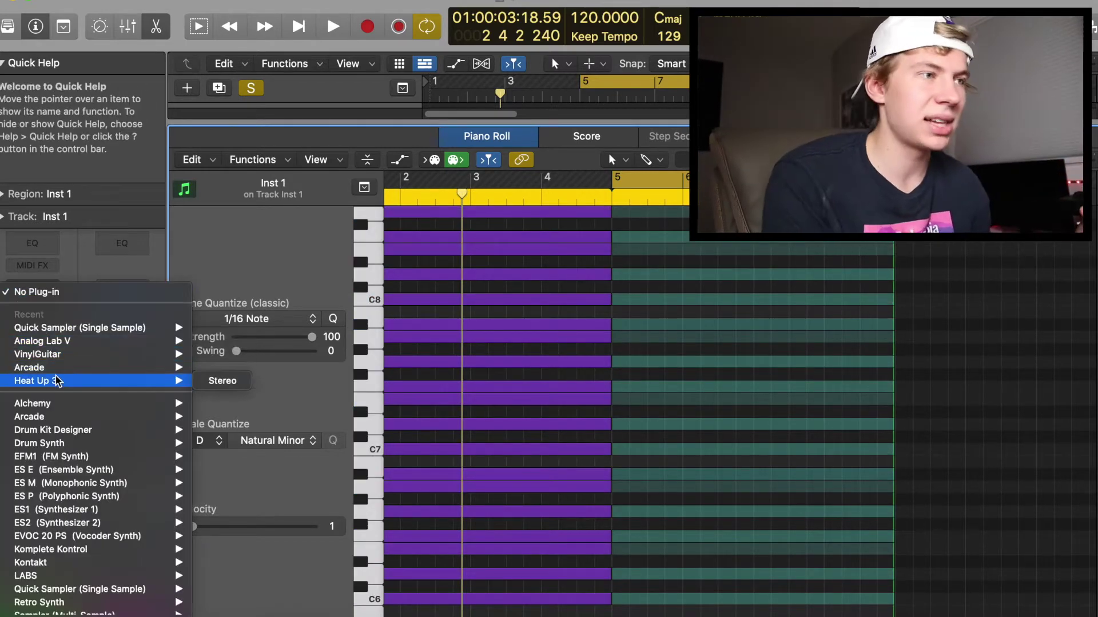
{"action": "scroll", "coordinate": [86, 458], "scroll_direction": "down", "scroll_amount": 10}
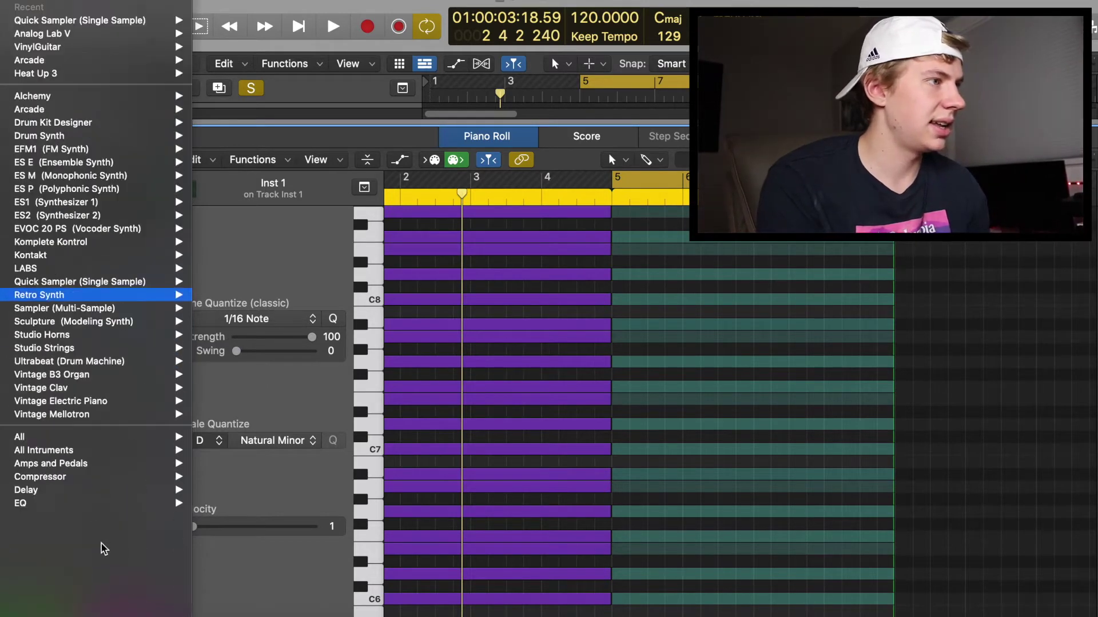
{"action": "mouse_move", "coordinate": [80, 594]}
{"action": "mouse_move", "coordinate": [280, 513]}
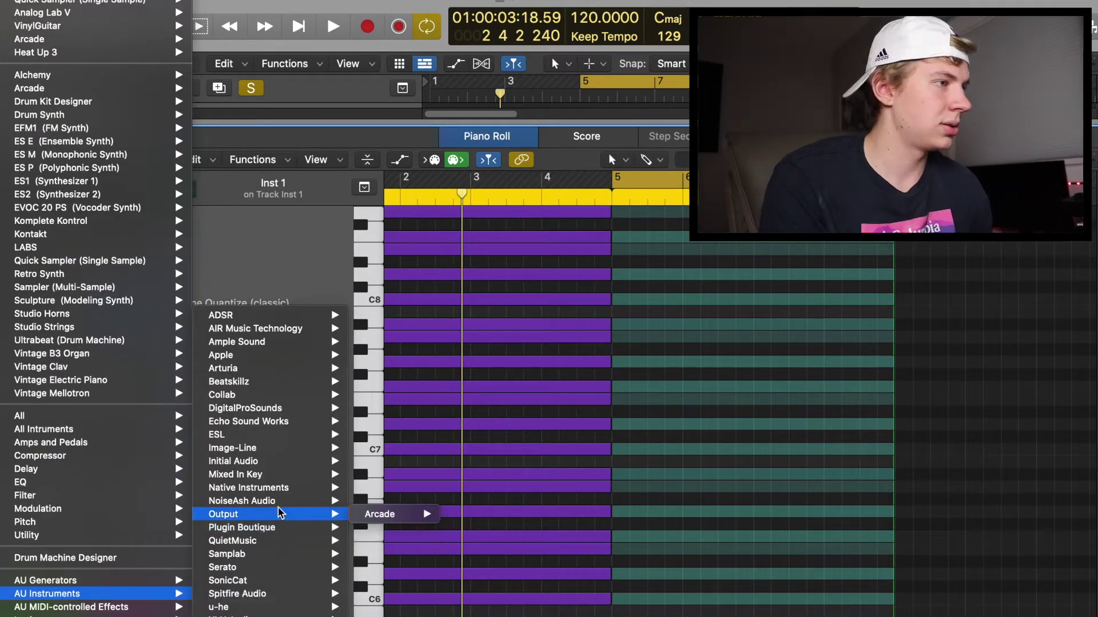
{"action": "mouse_move", "coordinate": [261, 533]}
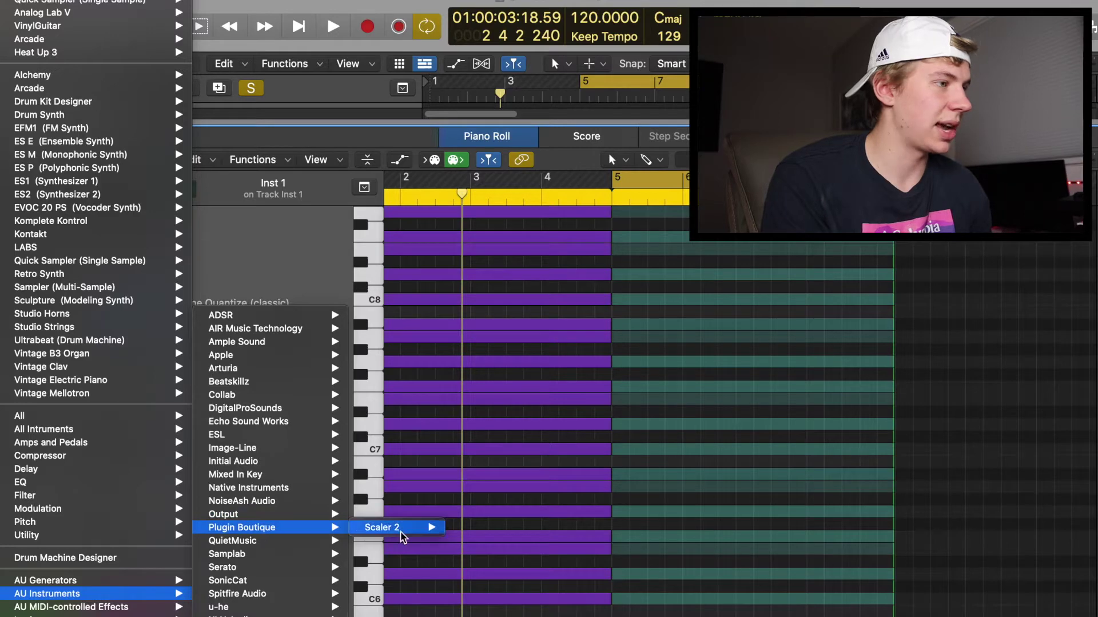
{"action": "mouse_move", "coordinate": [287, 586]}
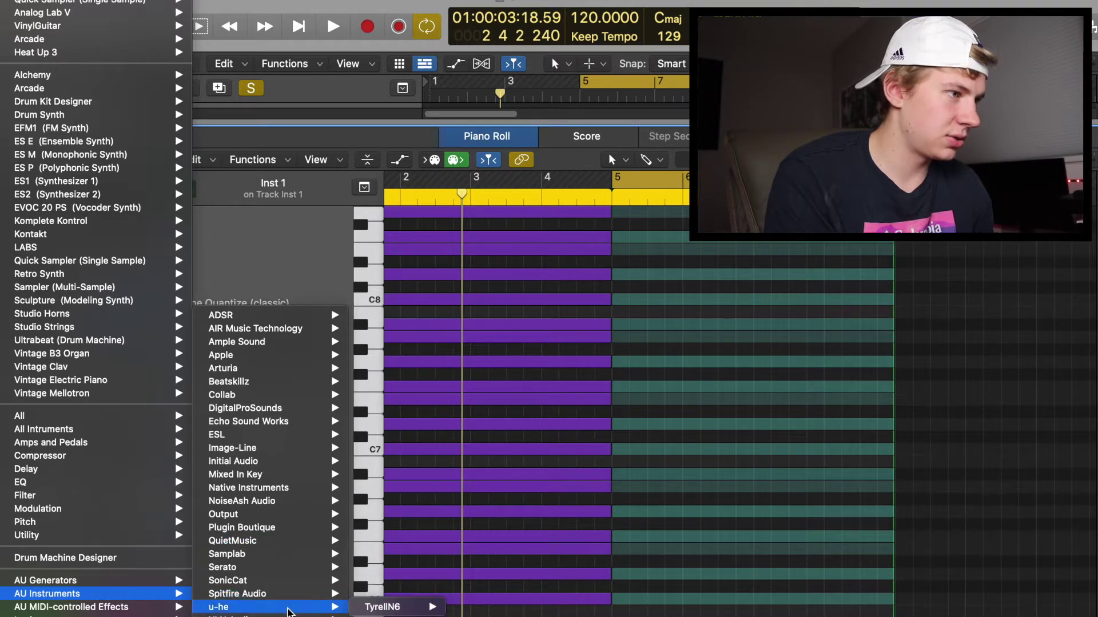
{"action": "left_click", "coordinate": [458, 594]}
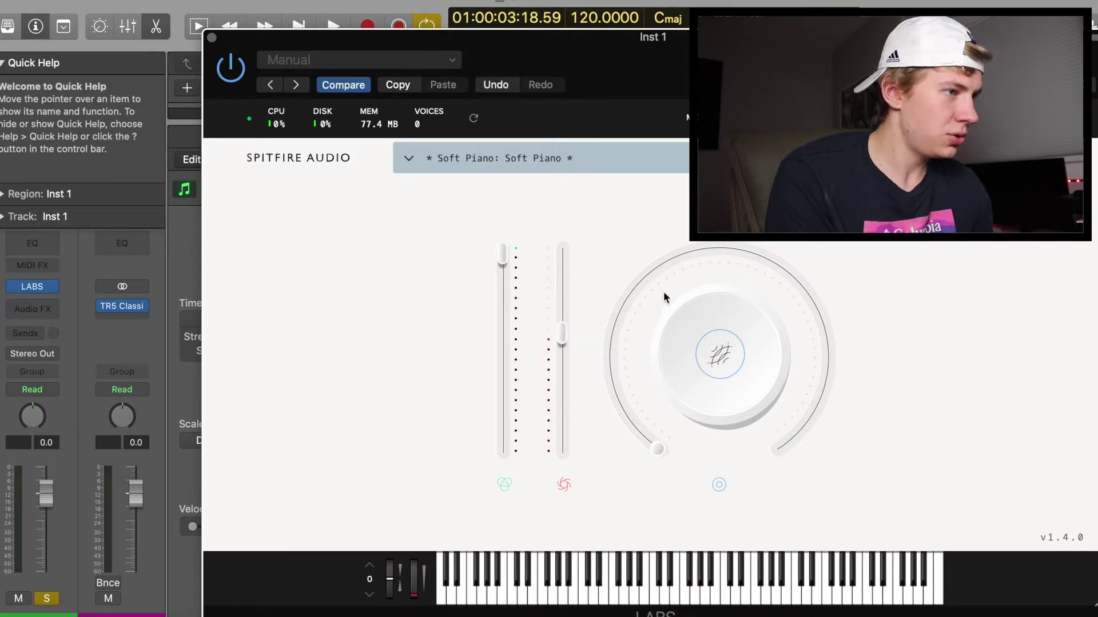
{"action": "left_click", "coordinate": [211, 37]}
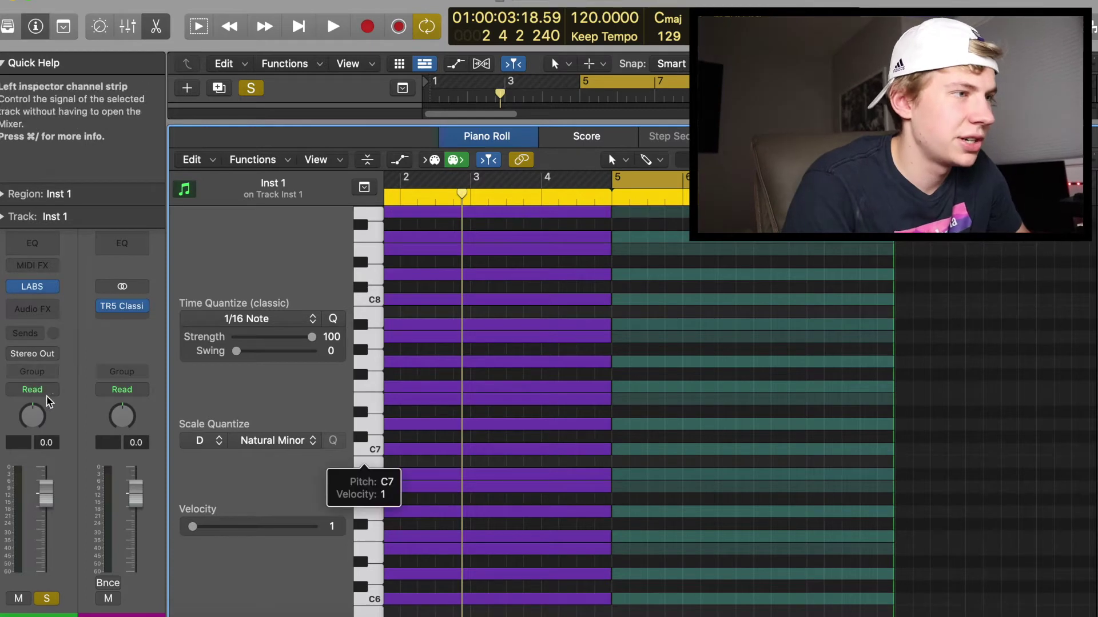
{"action": "scroll", "coordinate": [586, 508], "scroll_direction": "down", "scroll_amount": 10}
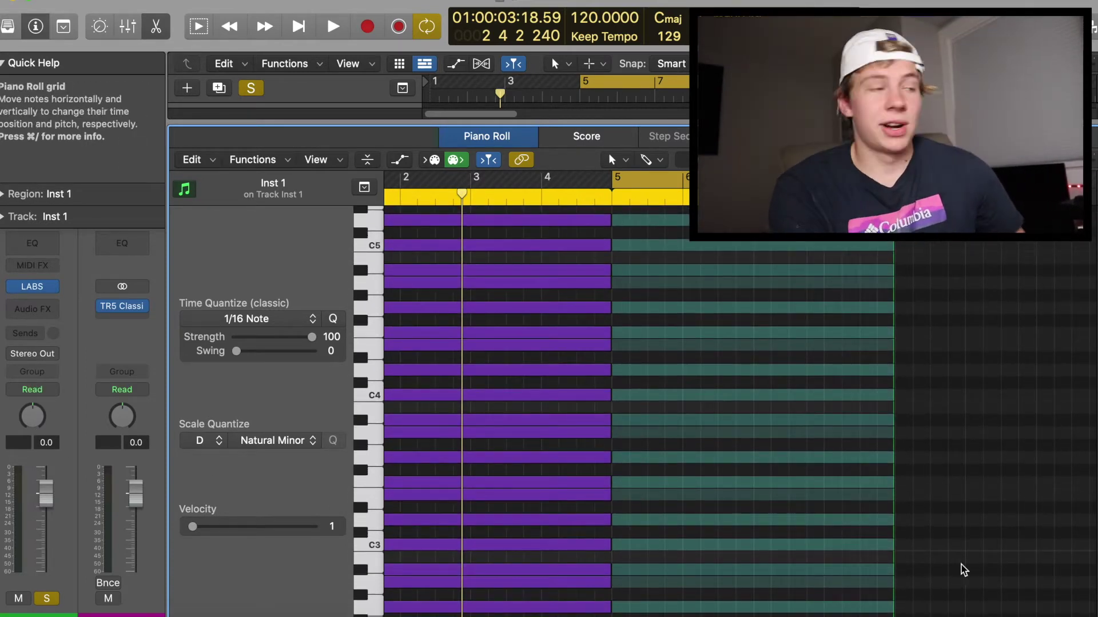
Select notes by pitch row on the C3, D3 and A#2 keys, then clear the selection.
{"action": "scroll", "coordinate": [673, 502], "scroll_direction": "down", "scroll_amount": 6}
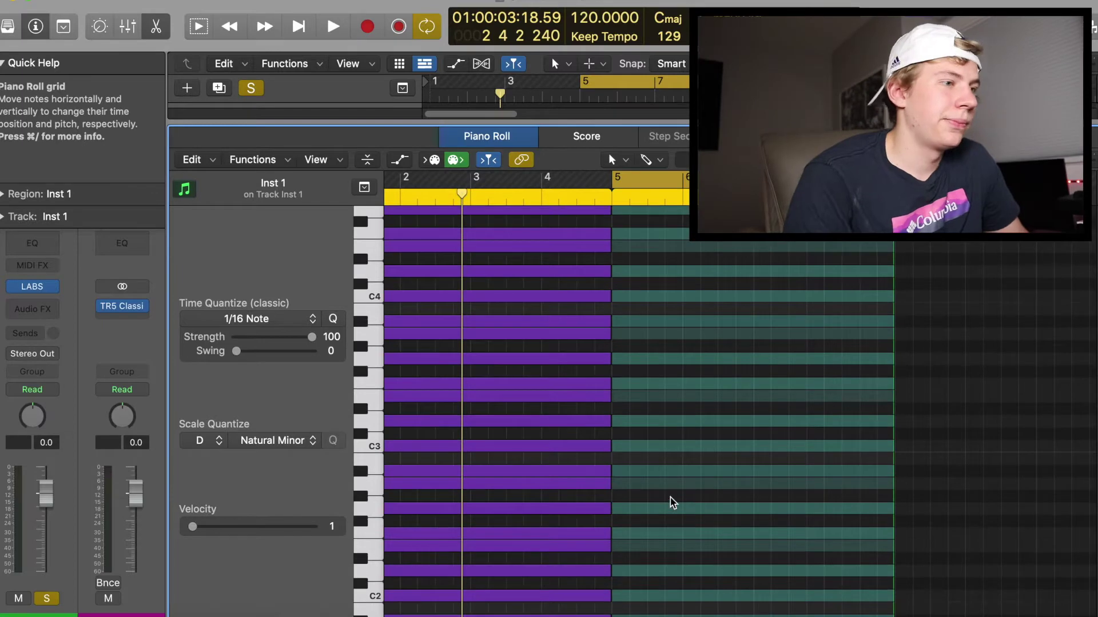
{"action": "left_click", "coordinate": [369, 445]}
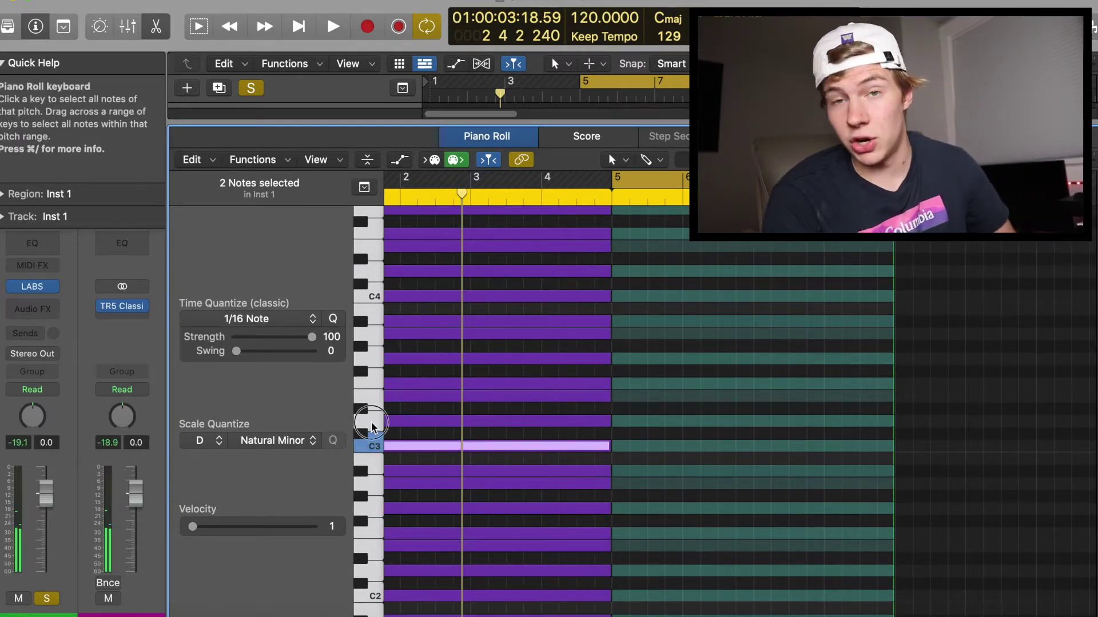
{"action": "left_click", "coordinate": [371, 424]}
{"action": "left_click", "coordinate": [371, 445]}
{"action": "left_click", "coordinate": [371, 426]}
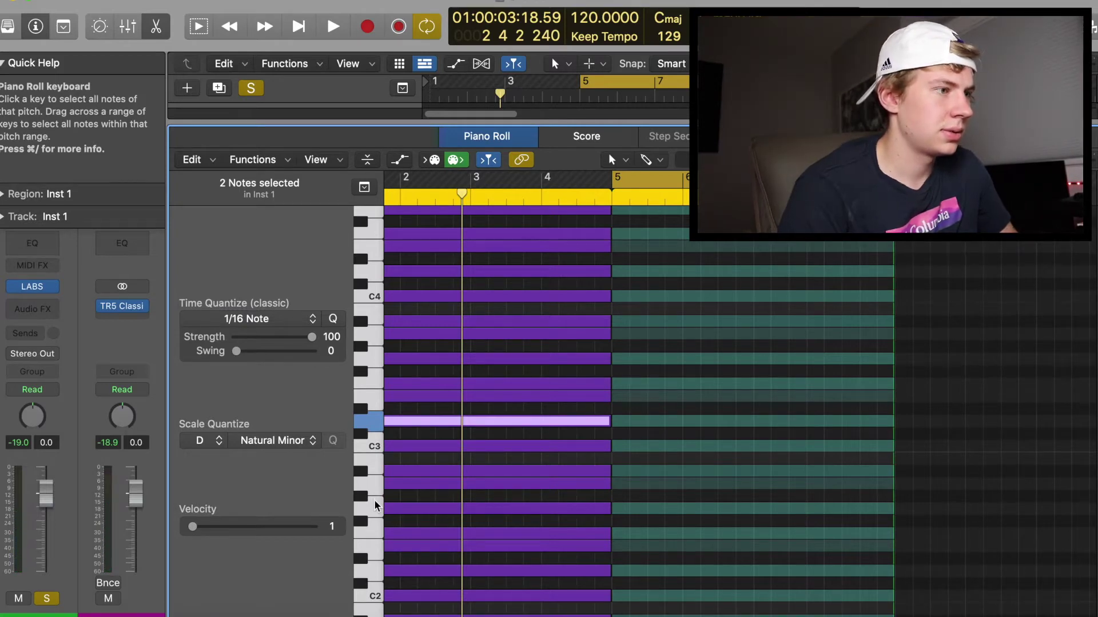
{"action": "left_click", "coordinate": [372, 483]}
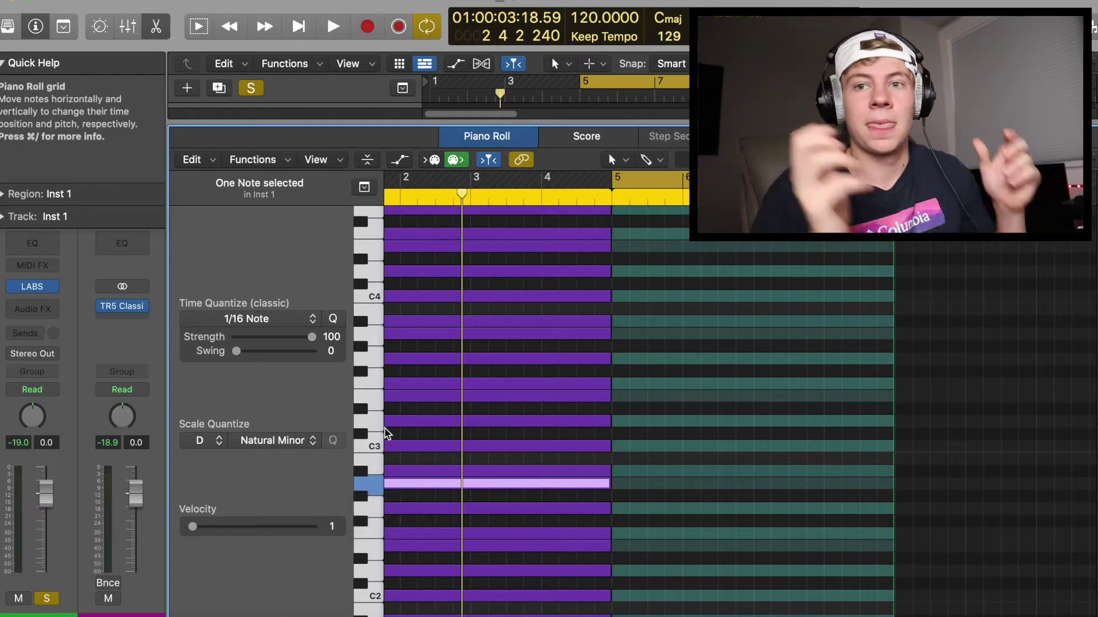
{"action": "left_click", "coordinate": [372, 446]}
{"action": "left_click", "coordinate": [371, 423]}
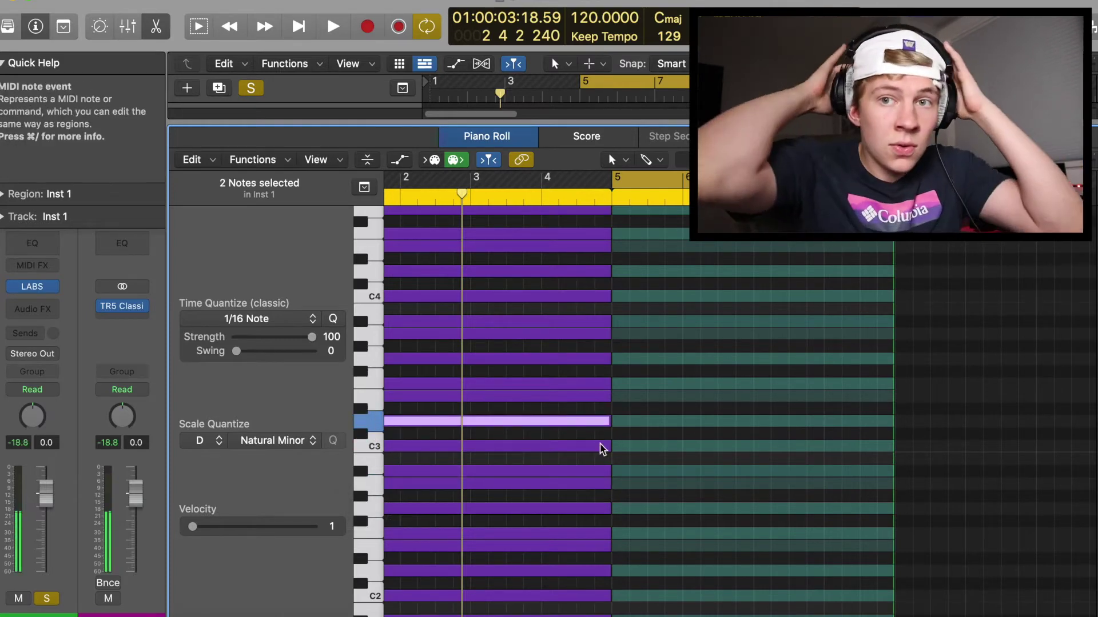
{"action": "left_click", "coordinate": [612, 428]}
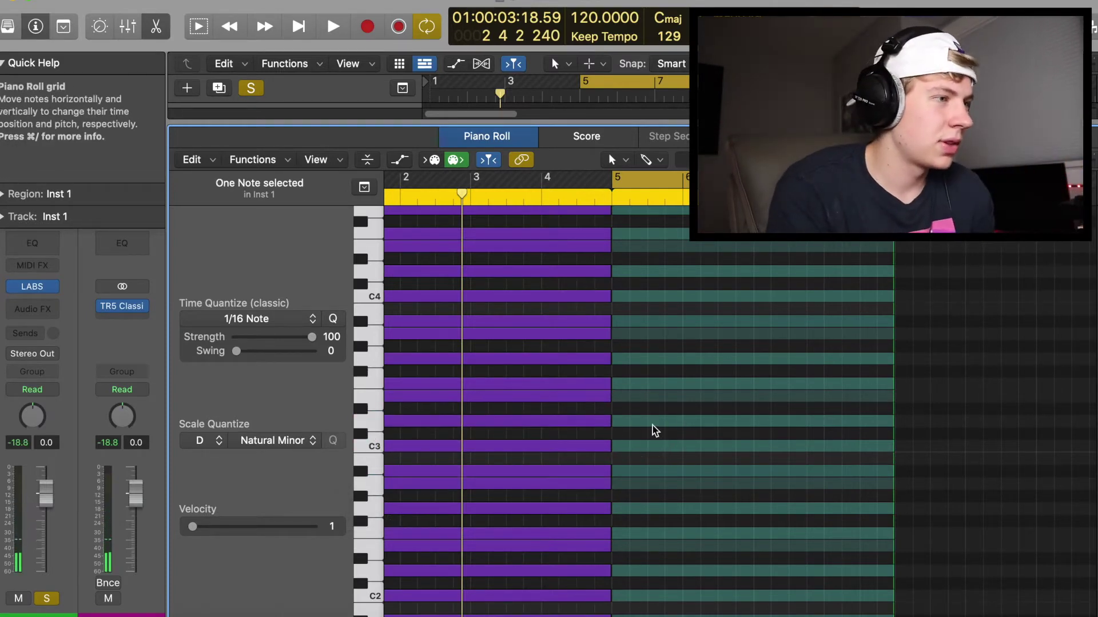
Close the Piano Roll, duplicate Inst 1 as Inst 2, and mute Inst 1.
{"action": "key", "text": "e"}
{"action": "left_click", "coordinate": [218, 91]}
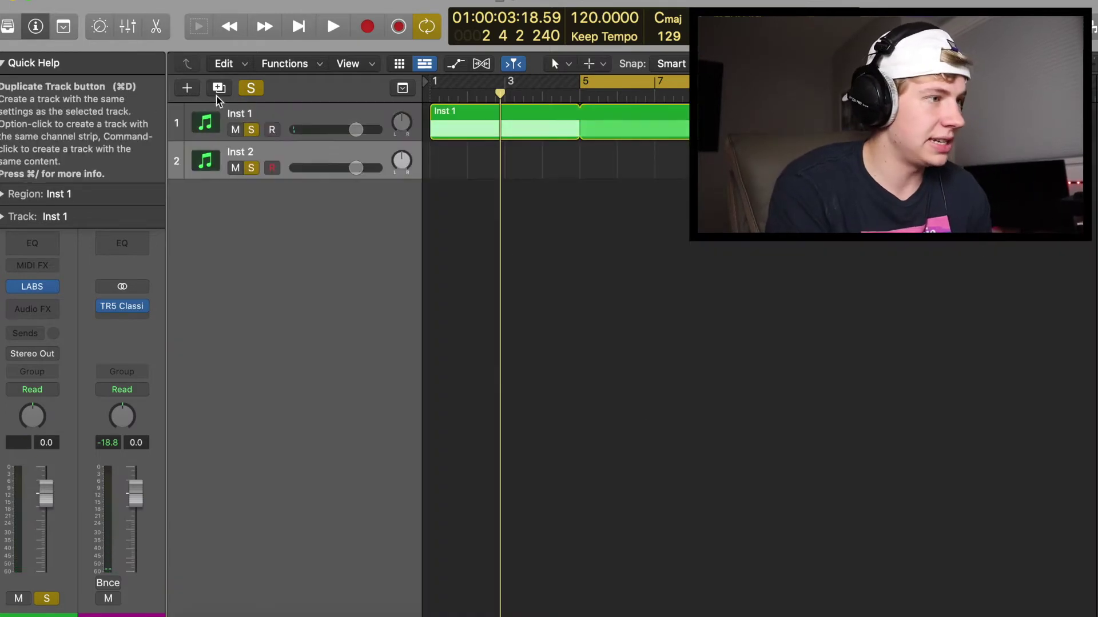
{"action": "left_click", "coordinate": [235, 130]}
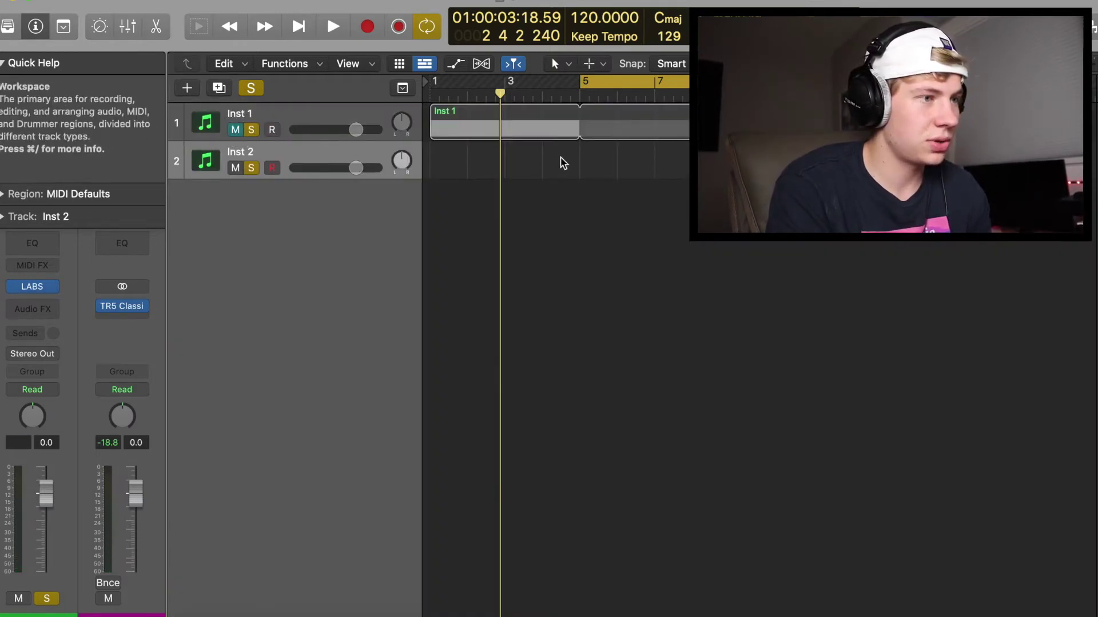
Create an empty MIDI region on Inst 2 from bar 5 and open both regions in the Piano Roll.
{"action": "right_click", "coordinate": [589, 155]}
{"action": "left_click", "coordinate": [606, 162]}
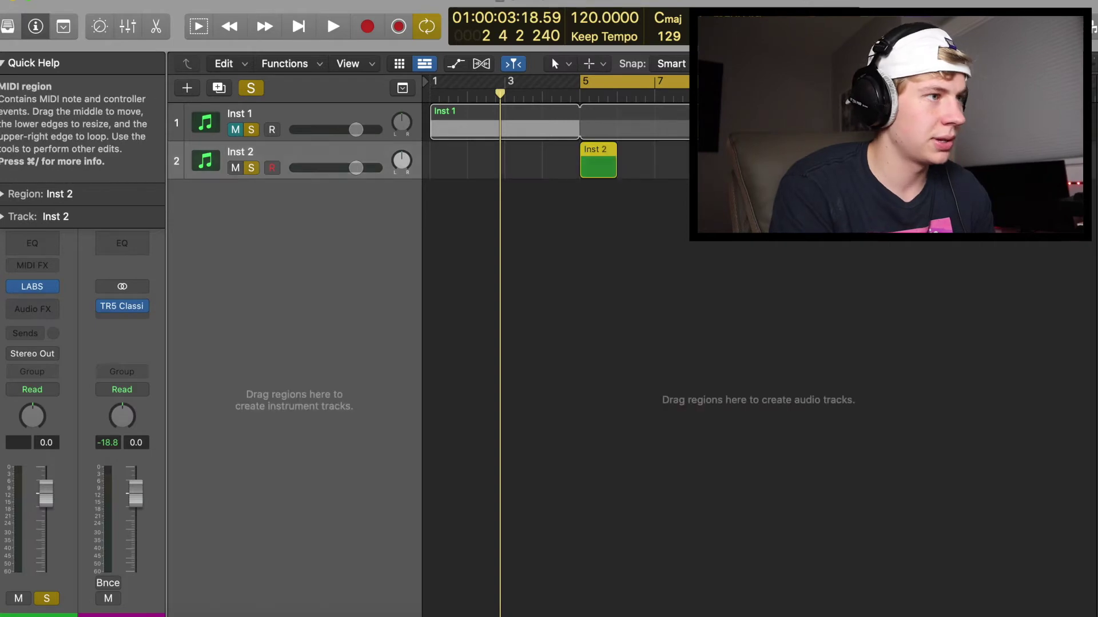
{"action": "left_click_drag", "start_coordinate": [598, 169], "coordinate": [729, 169]}
{"action": "key", "text": "super+a"}
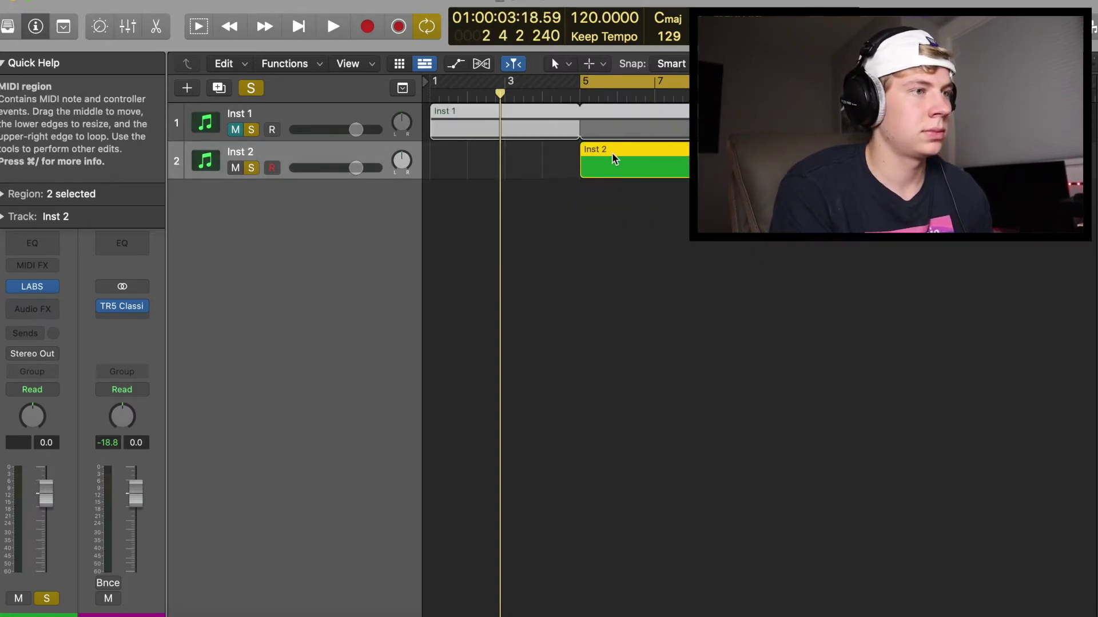
{"action": "double_click", "coordinate": [613, 158]}
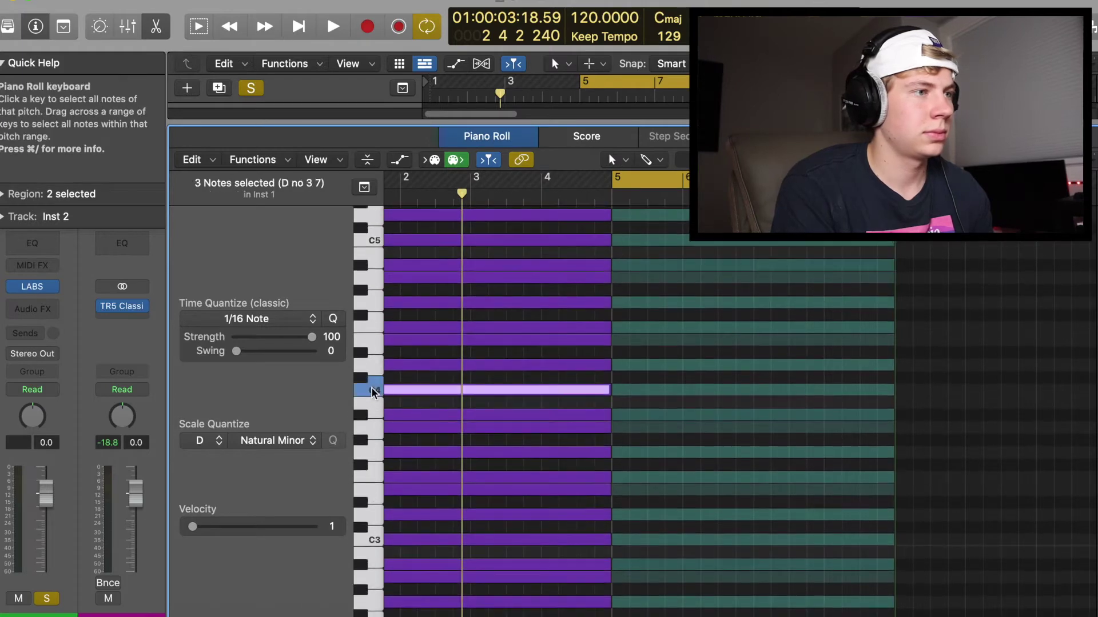
Draw a short D3 ghost note at the start of bar 5 in Inst 2's region.
{"action": "left_click", "coordinate": [369, 514]}
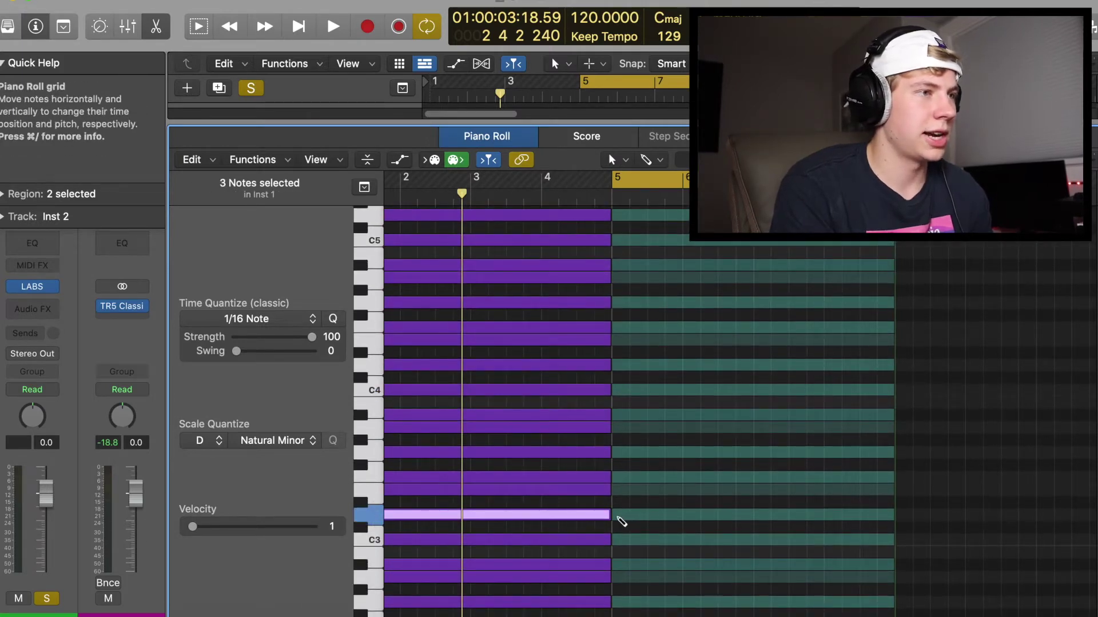
{"action": "left_click", "coordinate": [629, 515], "text": "super"}
{"action": "left_click_drag", "start_coordinate": [671, 515], "coordinate": [598, 520]}
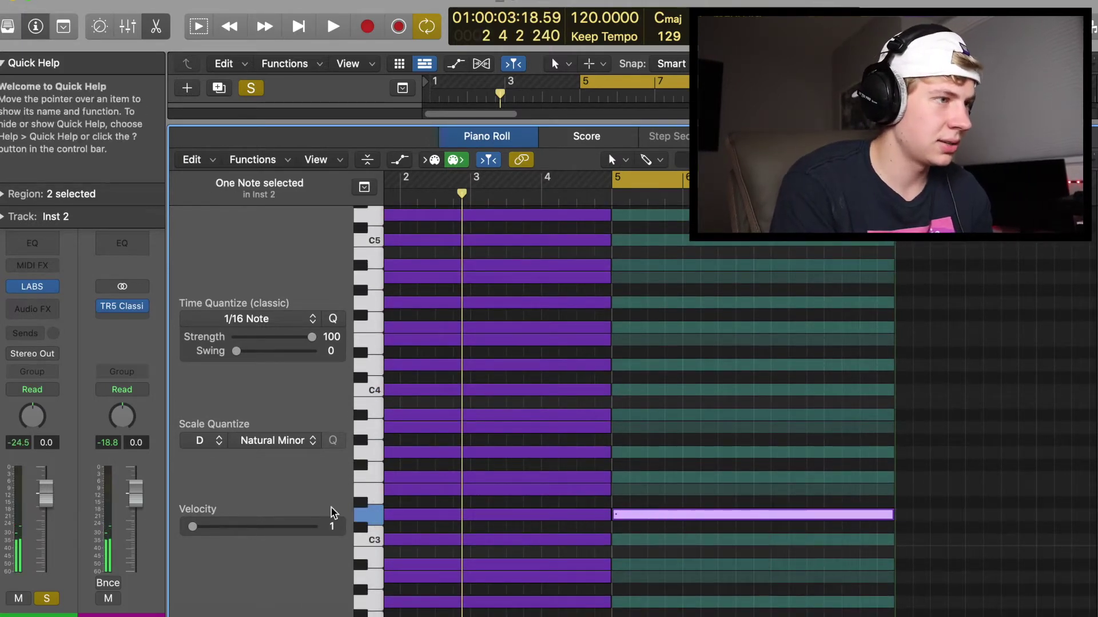
{"action": "left_click_drag", "start_coordinate": [887, 523], "coordinate": [677, 518]}
{"action": "mouse_move", "coordinate": [678, 517]}
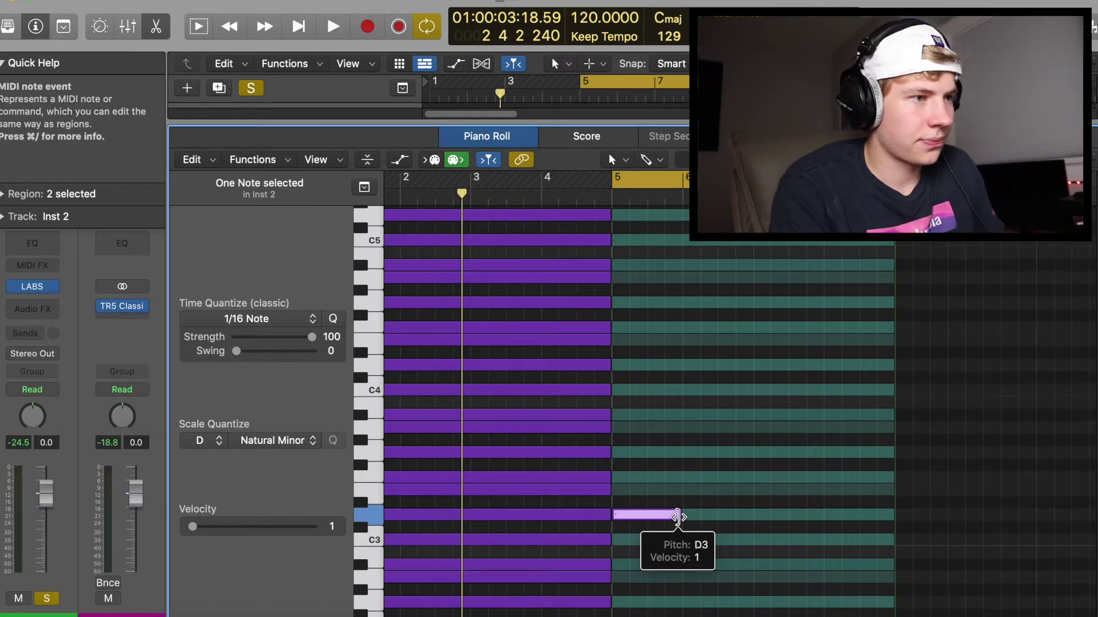
{"action": "left_click", "coordinate": [673, 507]}
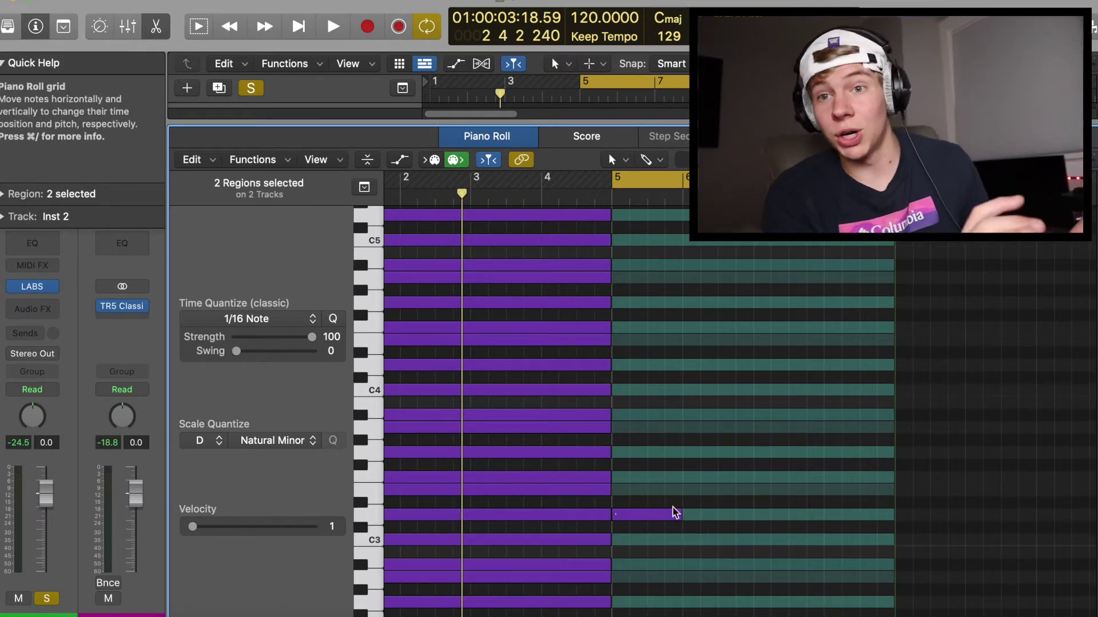
{"action": "left_click", "coordinate": [639, 514]}
{"action": "left_click", "coordinate": [671, 495]}
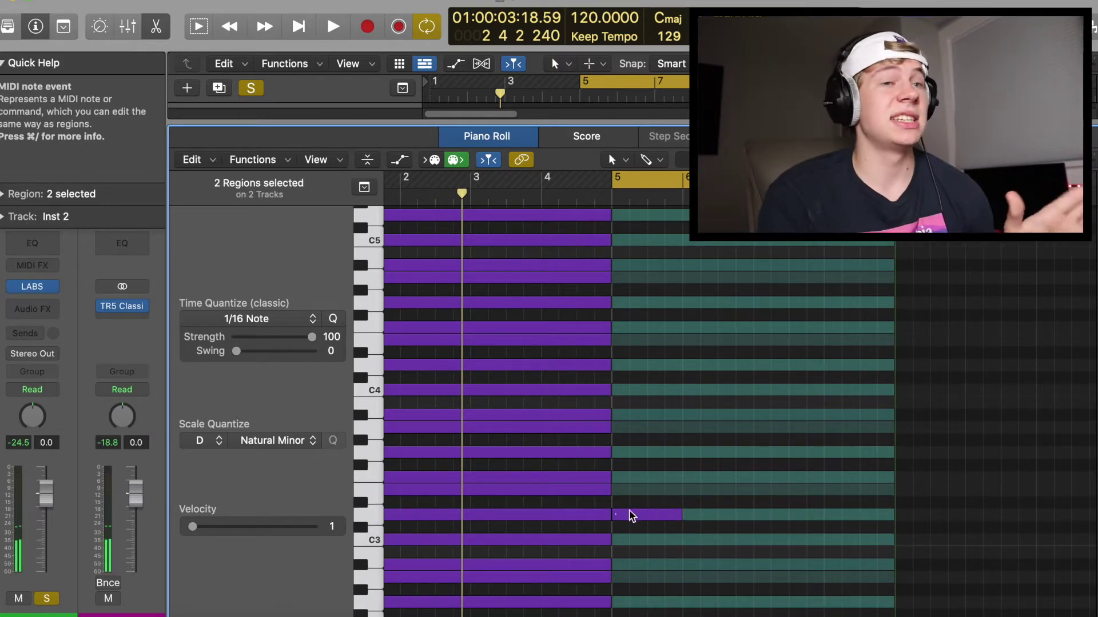
{"action": "left_click", "coordinate": [368, 514]}
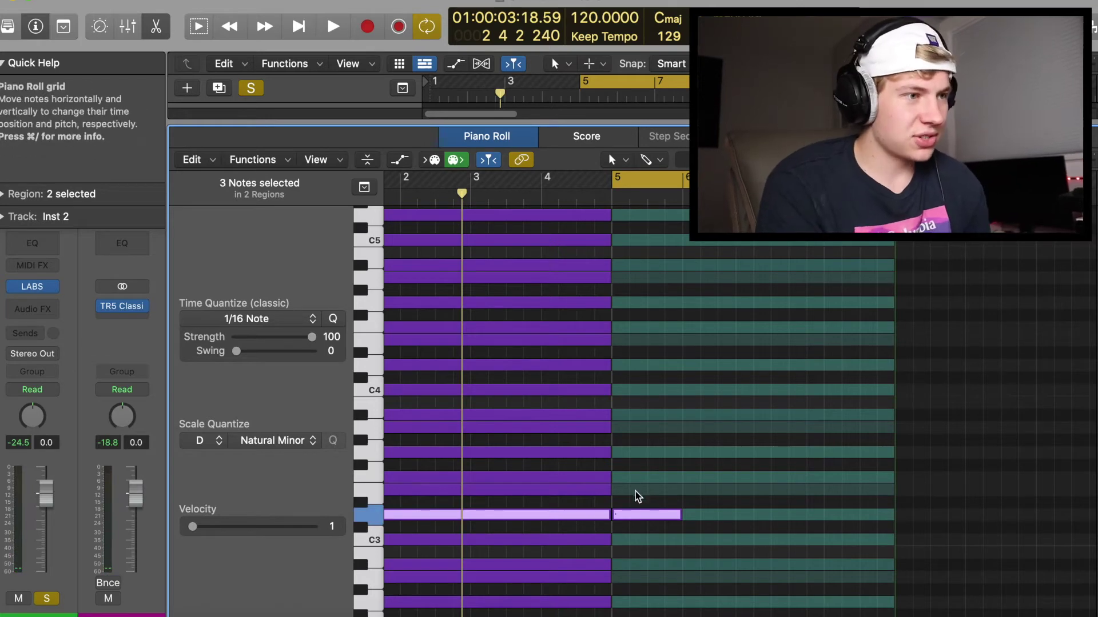
{"action": "left_click", "coordinate": [620, 504]}
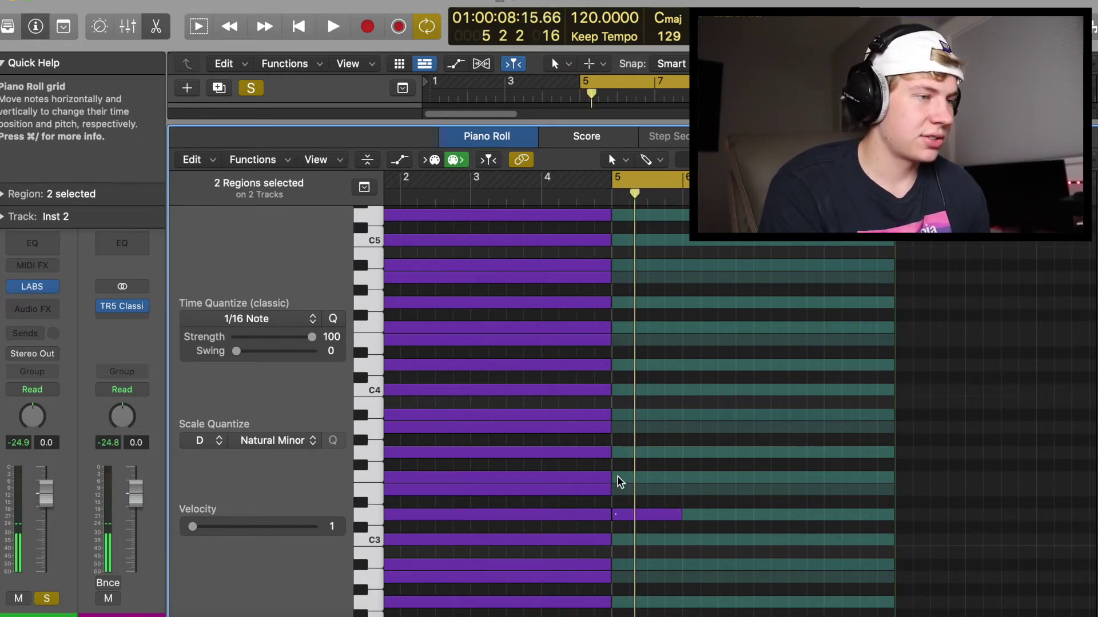
Add F3 and A3 notes snapped to bar 5 and play back the chord.
{"action": "left_click", "coordinate": [618, 478]}
{"action": "left_click_drag", "start_coordinate": [627, 473], "coordinate": [623, 478]}
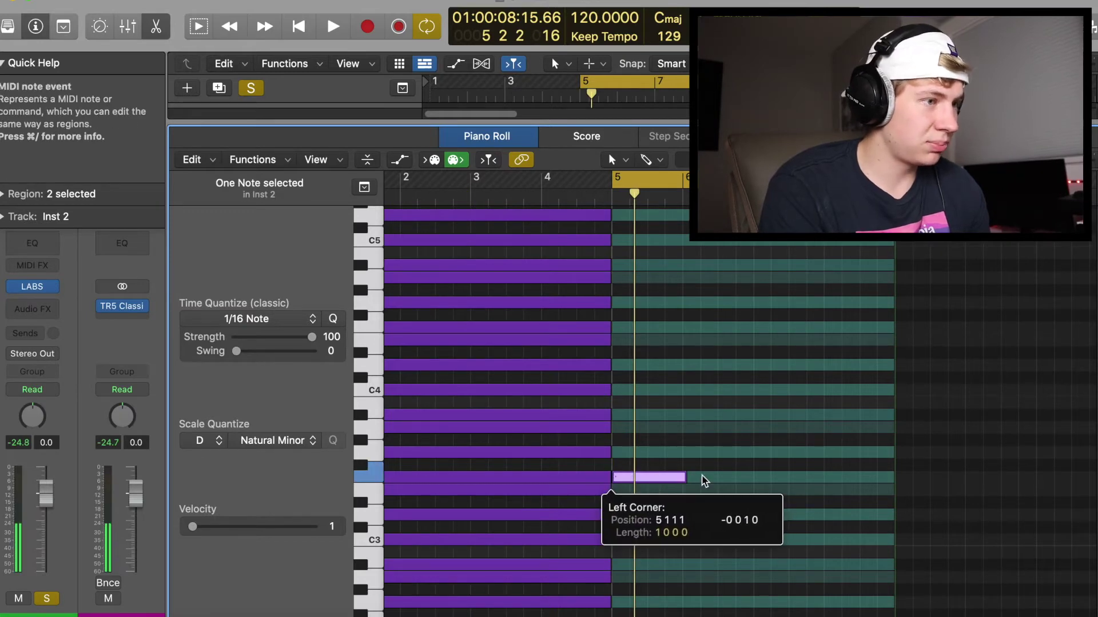
{"action": "left_click", "coordinate": [680, 480]}
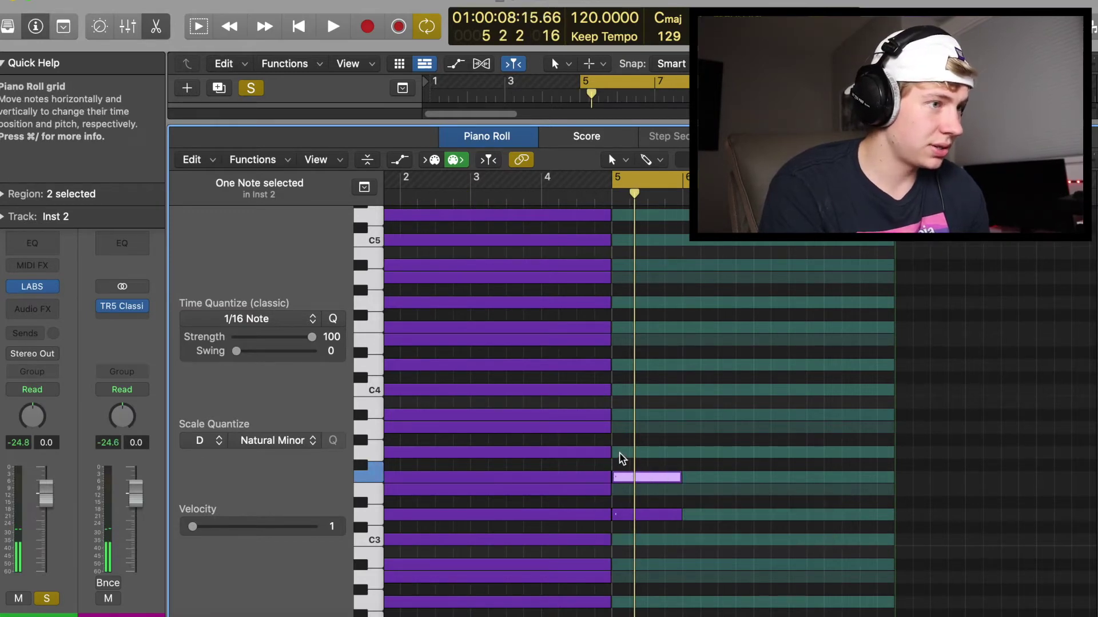
{"action": "left_click", "coordinate": [639, 427]}
{"action": "left_click_drag", "start_coordinate": [639, 427], "coordinate": [633, 430]}
{"action": "key", "text": "space"}
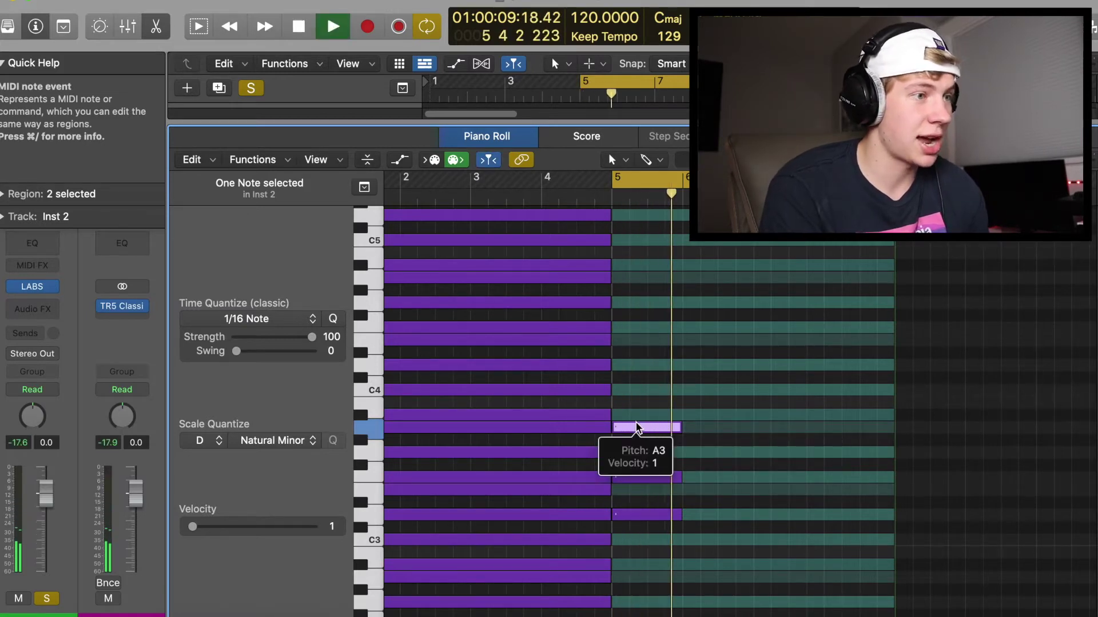
Raise the F3 note at bar 5 up one octave and audition the change.
{"action": "left_click", "coordinate": [669, 498]}
{"action": "key", "text": "space"}
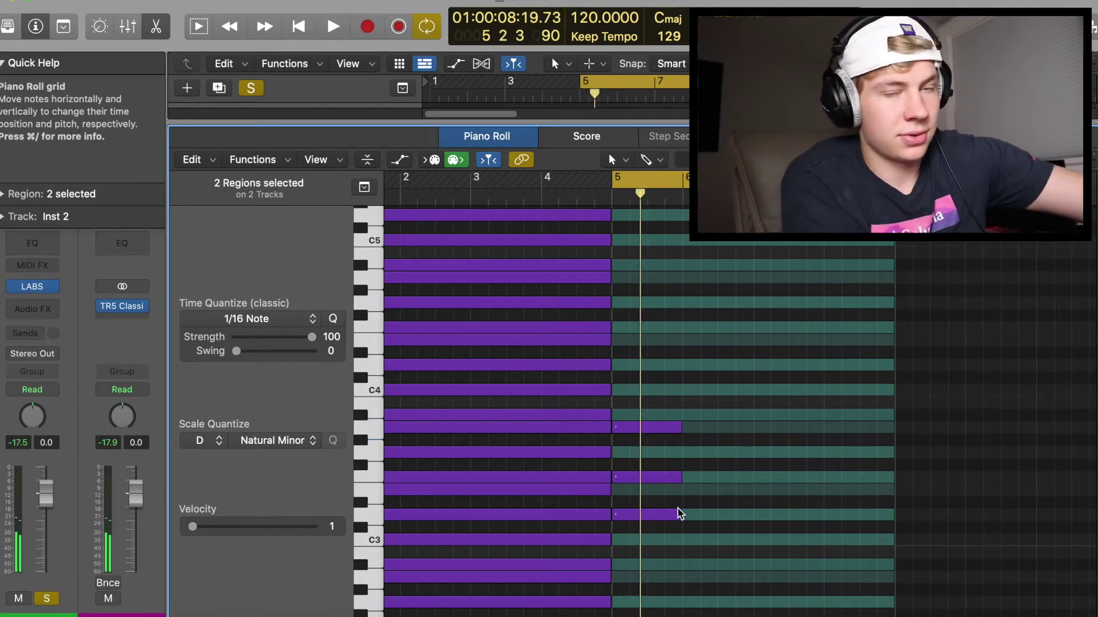
{"action": "left_click", "coordinate": [646, 478]}
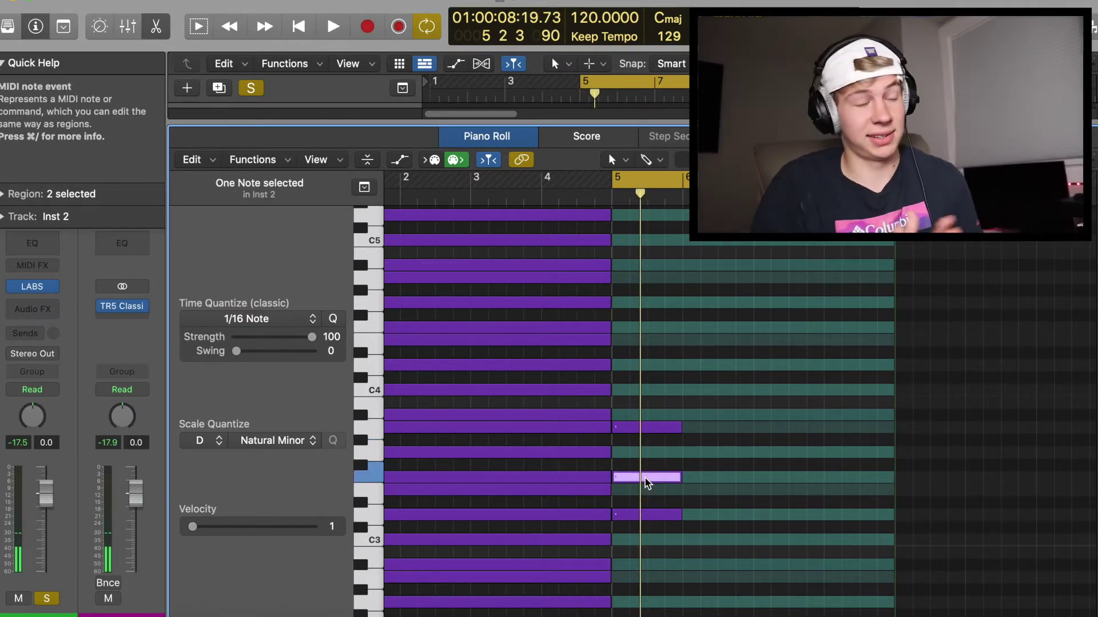
{"action": "key", "text": "shift+alt+Up"}
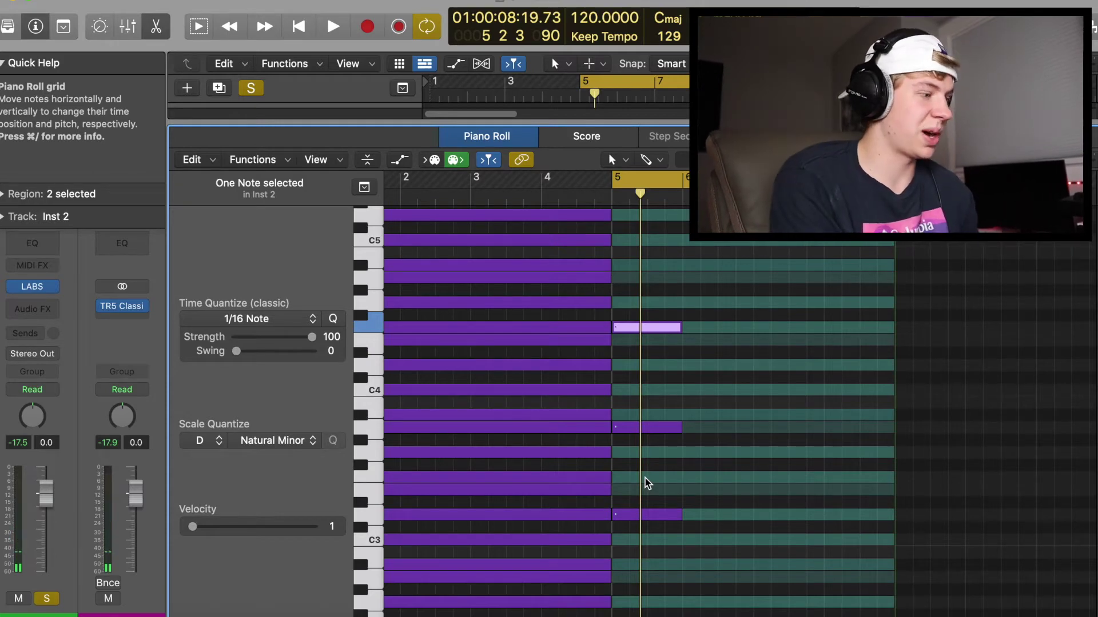
{"action": "key", "text": "space"}
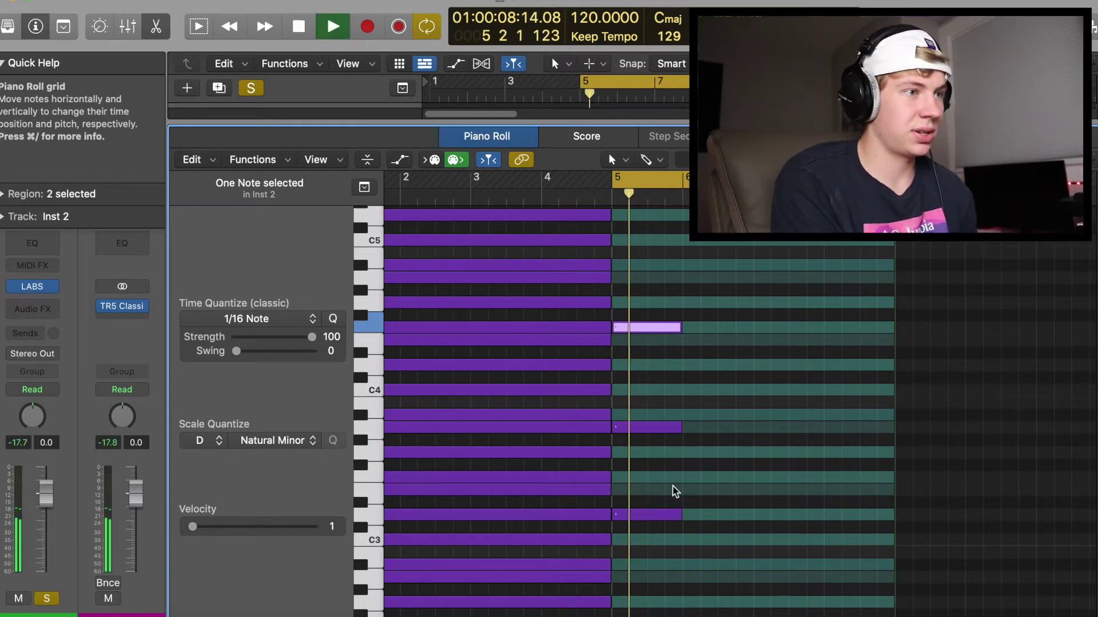
{"action": "key", "text": "space"}
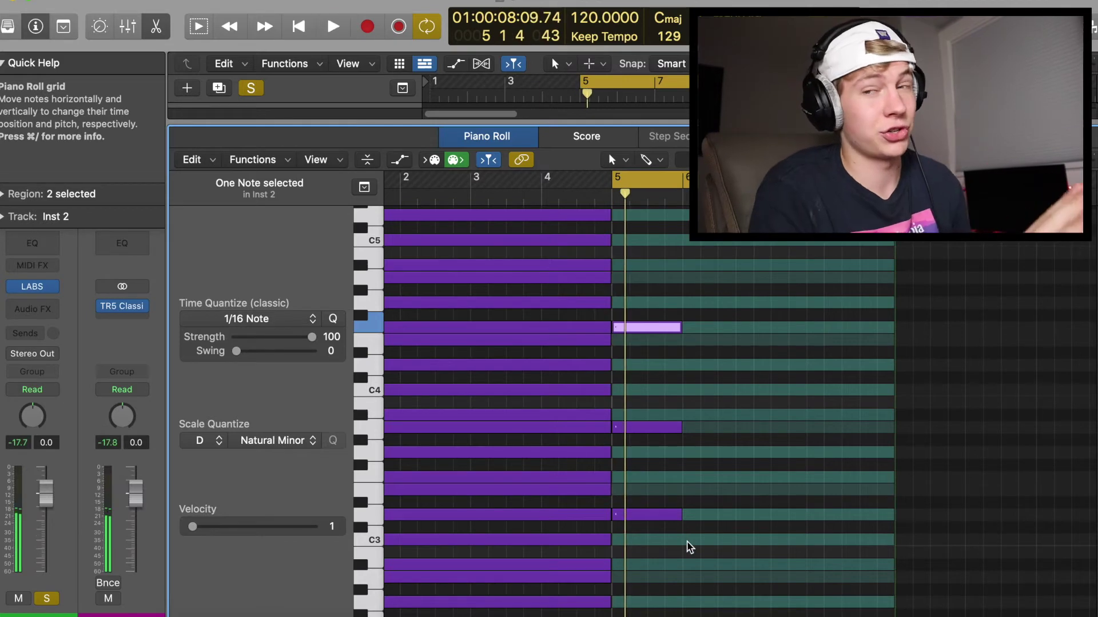
Add a second three-note chord after the first, raising one note an octave, and play the loop.
{"action": "left_click", "coordinate": [687, 540], "text": "super"}
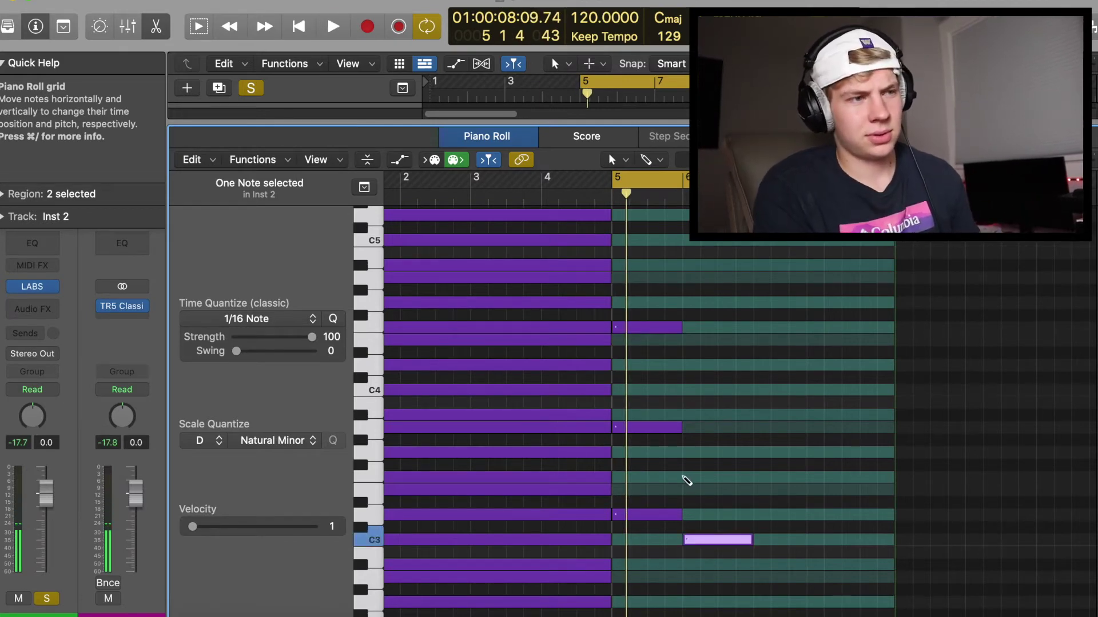
{"action": "left_click", "coordinate": [687, 490], "text": "super"}
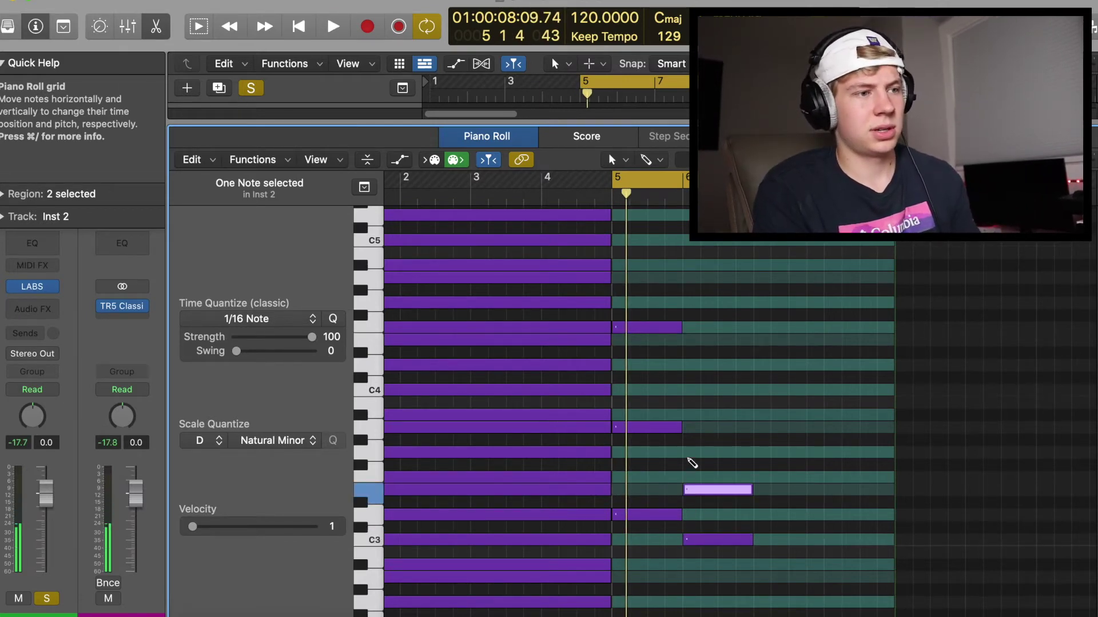
{"action": "left_click", "coordinate": [687, 452], "text": "super"}
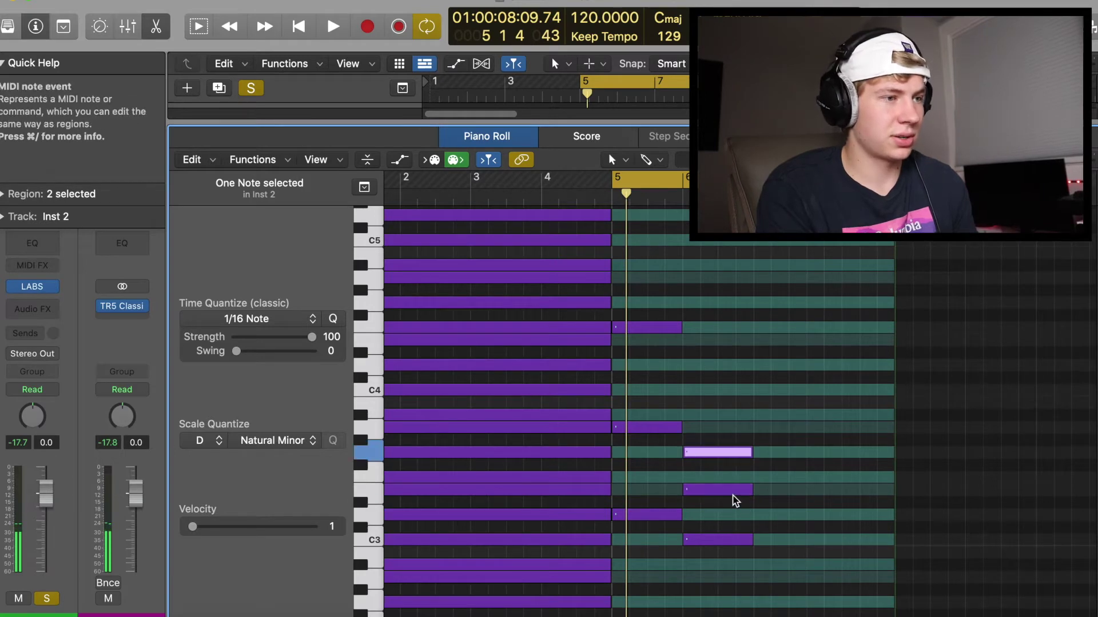
{"action": "left_click", "coordinate": [727, 491]}
{"action": "key", "text": "alt+shift+Up"}
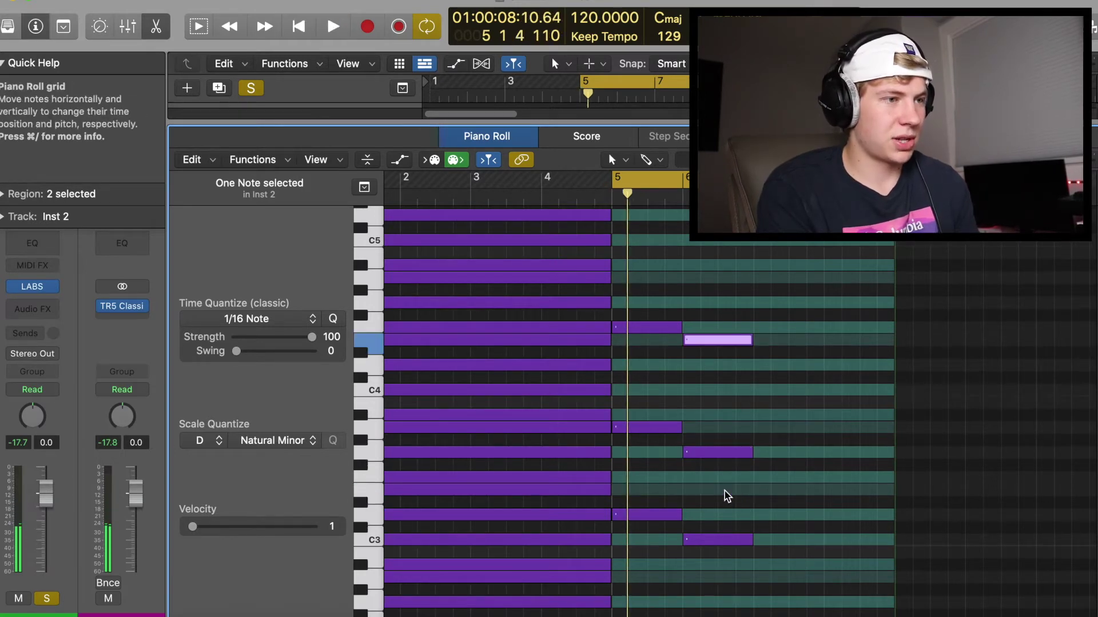
{"action": "key", "text": "space"}
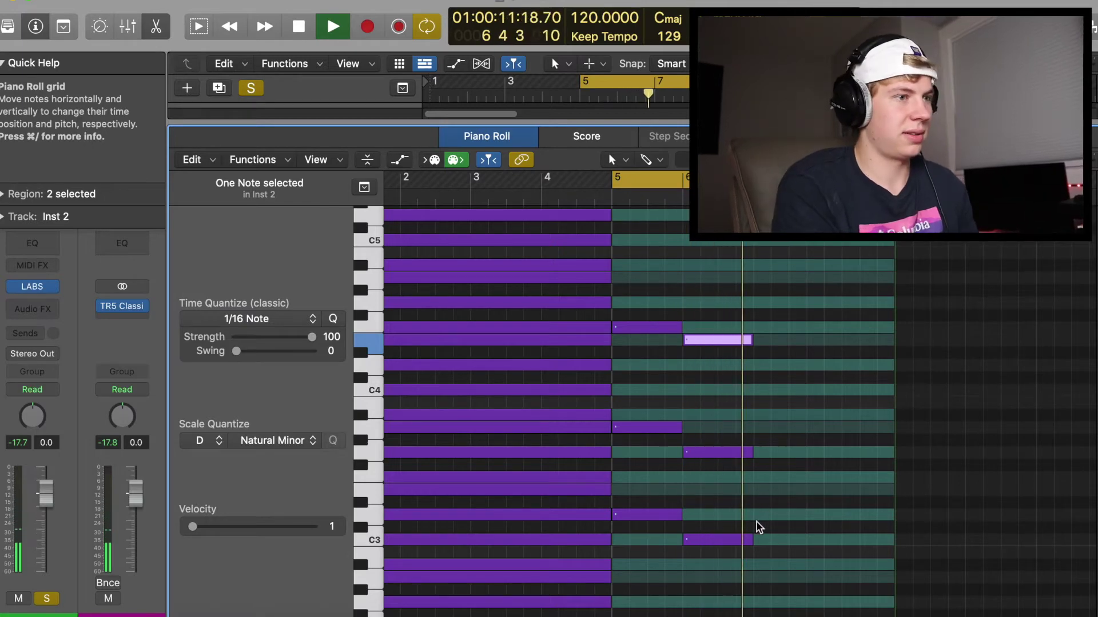
{"action": "key", "text": "space"}
Pencil in a third three-note chord after the second, nudging one note up a row, and audition it.
{"action": "left_click", "coordinate": [761, 564], "text": "super"}
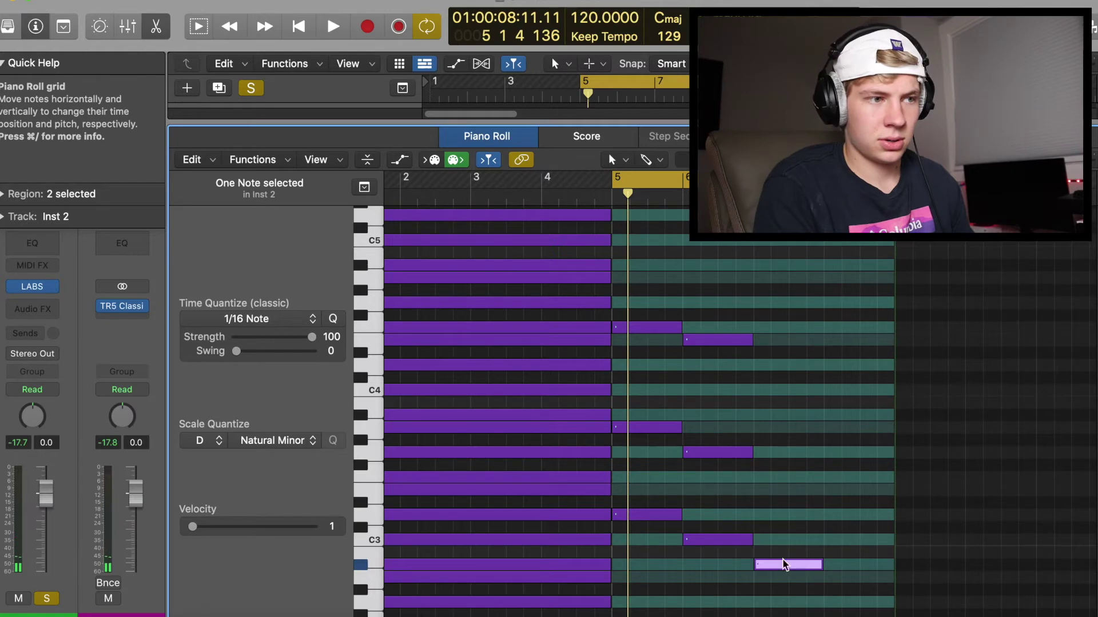
{"action": "left_click", "coordinate": [768, 566]}
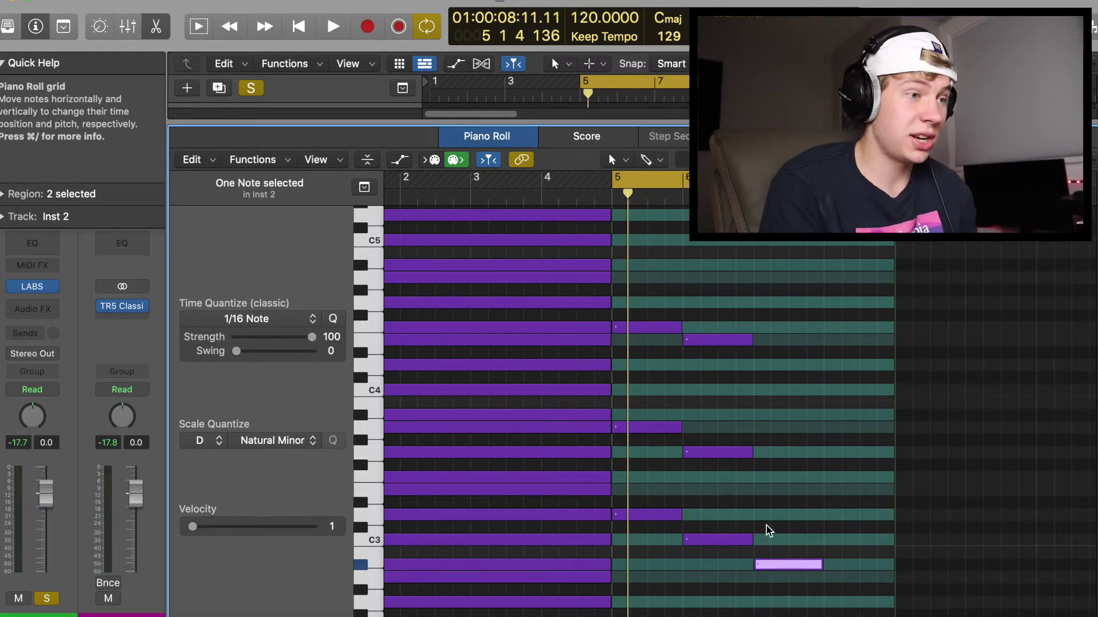
{"action": "left_click", "coordinate": [755, 502]}
{"action": "left_click_drag", "start_coordinate": [754, 502], "coordinate": [760, 490]}
{"action": "left_click", "coordinate": [754, 452]}
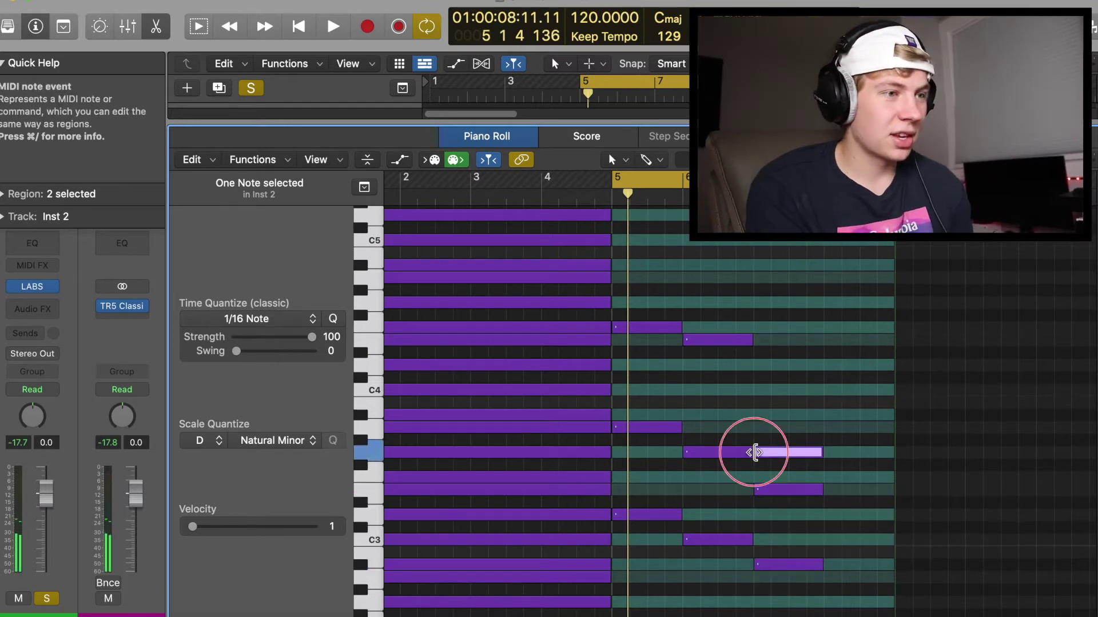
{"action": "left_click", "coordinate": [783, 502]}
{"action": "left_click", "coordinate": [782, 492]}
{"action": "left_click", "coordinate": [760, 347]}
{"action": "key", "text": "space"}
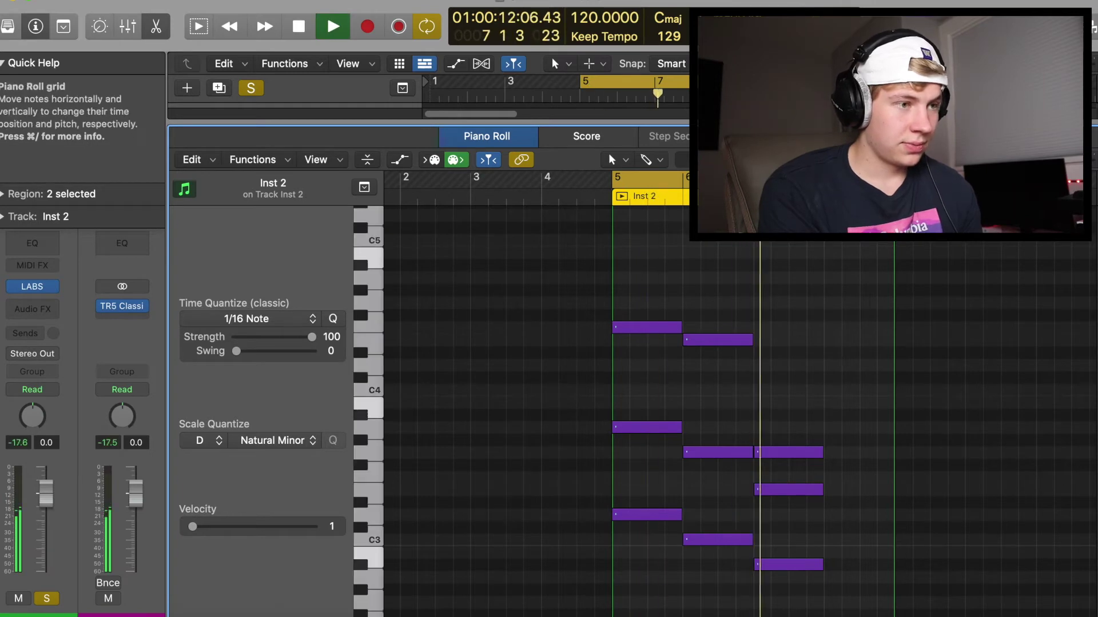
{"action": "key", "text": "space"}
{"action": "left_click", "coordinate": [789, 490]}
Drag the third chord's middle note up an octave and play the pattern from bar 5.
{"action": "left_click_drag", "start_coordinate": [791, 493], "coordinate": [792, 343]}
{"action": "key", "text": "space"}
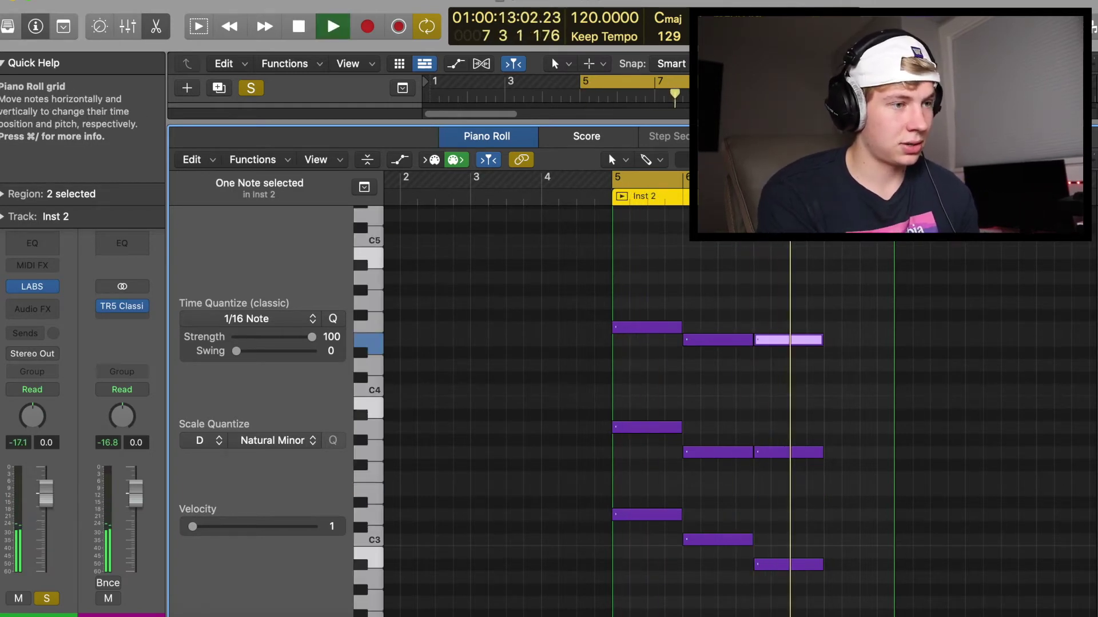
{"action": "key", "text": "space"}
{"action": "left_click", "coordinate": [689, 203]}
{"action": "key", "text": "space"}
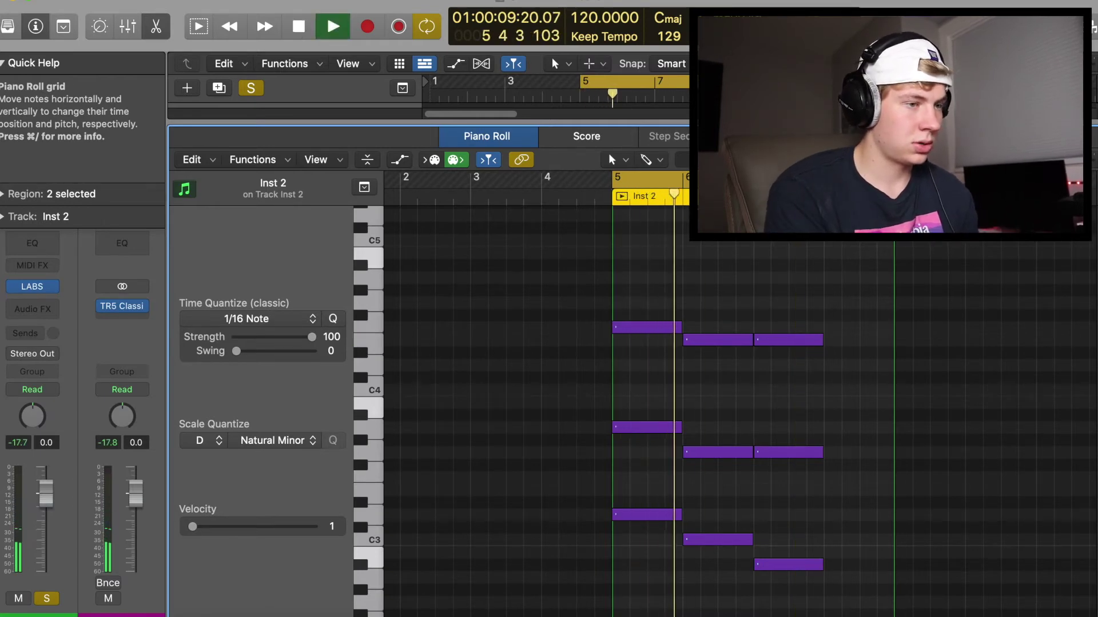
Reopen both regions together in the Piano Roll and select all their notes.
{"action": "key", "text": "e"}
{"action": "double_click", "coordinate": [676, 164]}
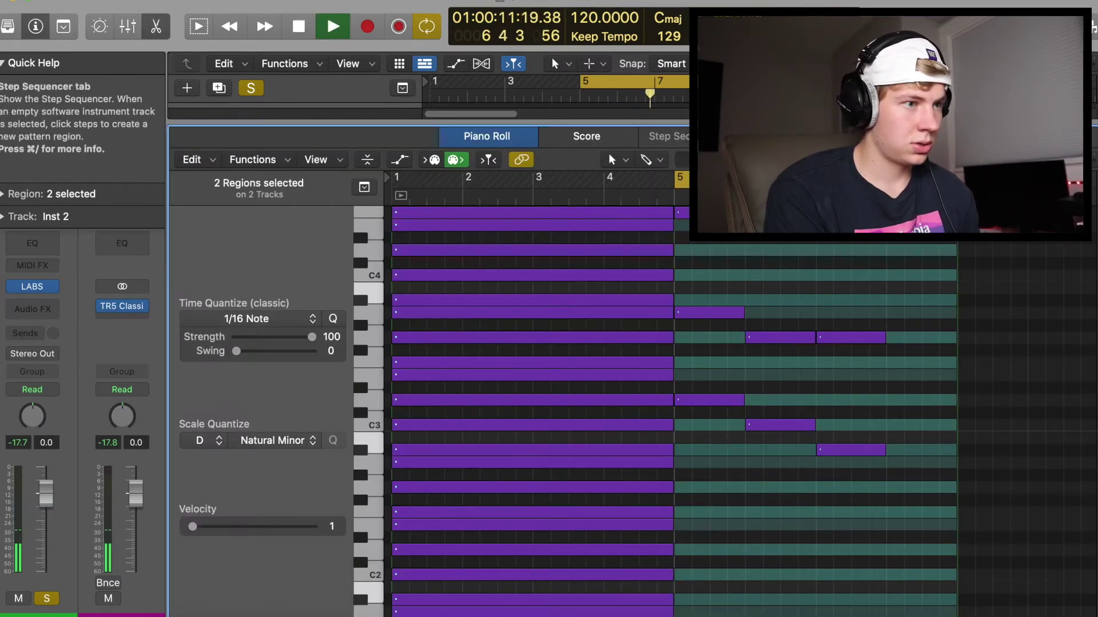
{"action": "scroll", "coordinate": [766, 303], "scroll_direction": "up", "scroll_amount": 1}
{"action": "key", "text": "space"}
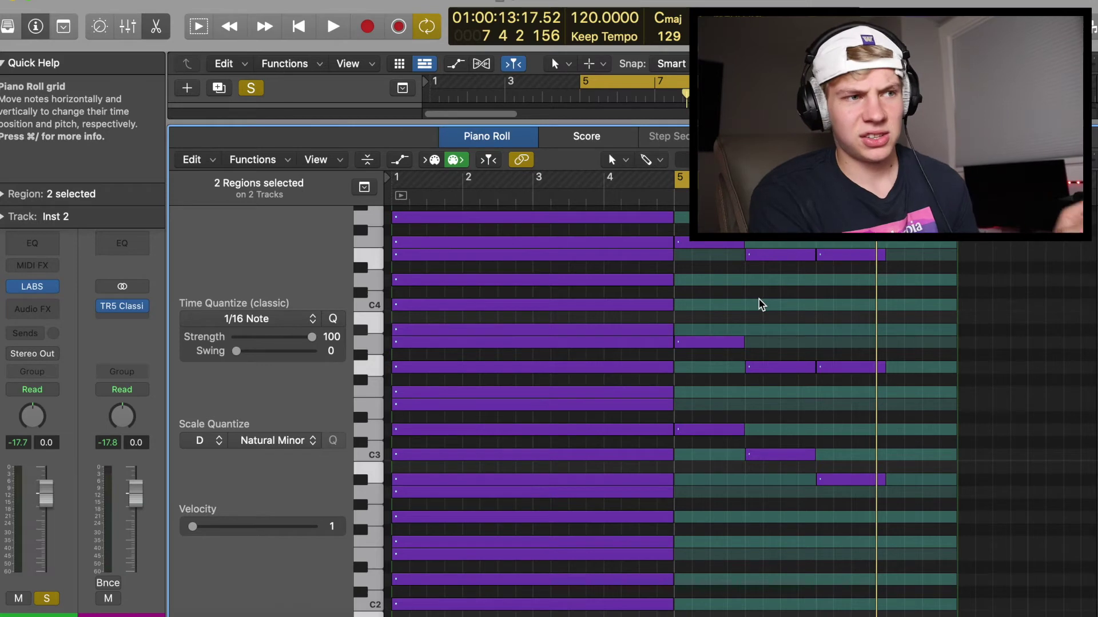
{"action": "key", "text": "super+a"}
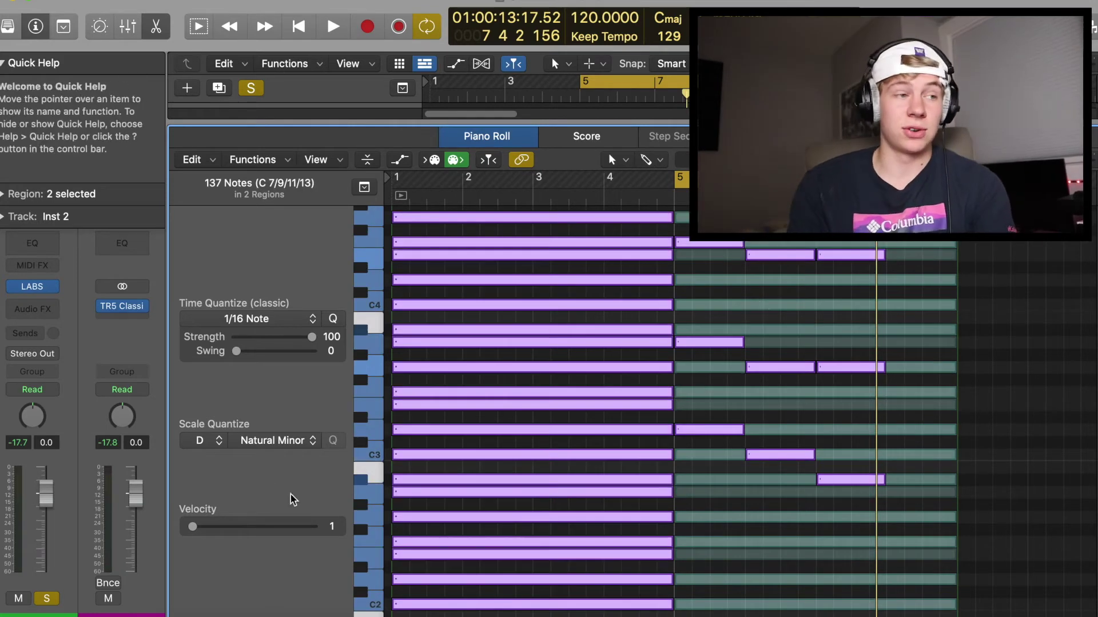
Re-quantize all notes to E Major, play them back, and close the Piano Roll.
{"action": "left_click", "coordinate": [209, 441]}
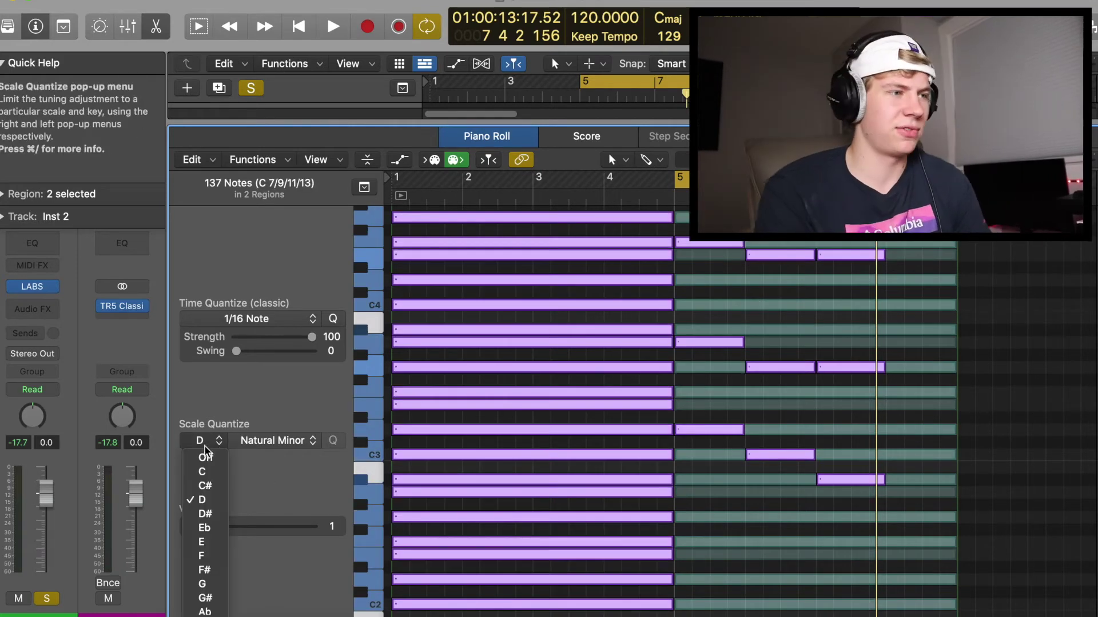
{"action": "left_click", "coordinate": [217, 546]}
{"action": "left_click", "coordinate": [273, 441]}
{"action": "left_click", "coordinate": [255, 455]}
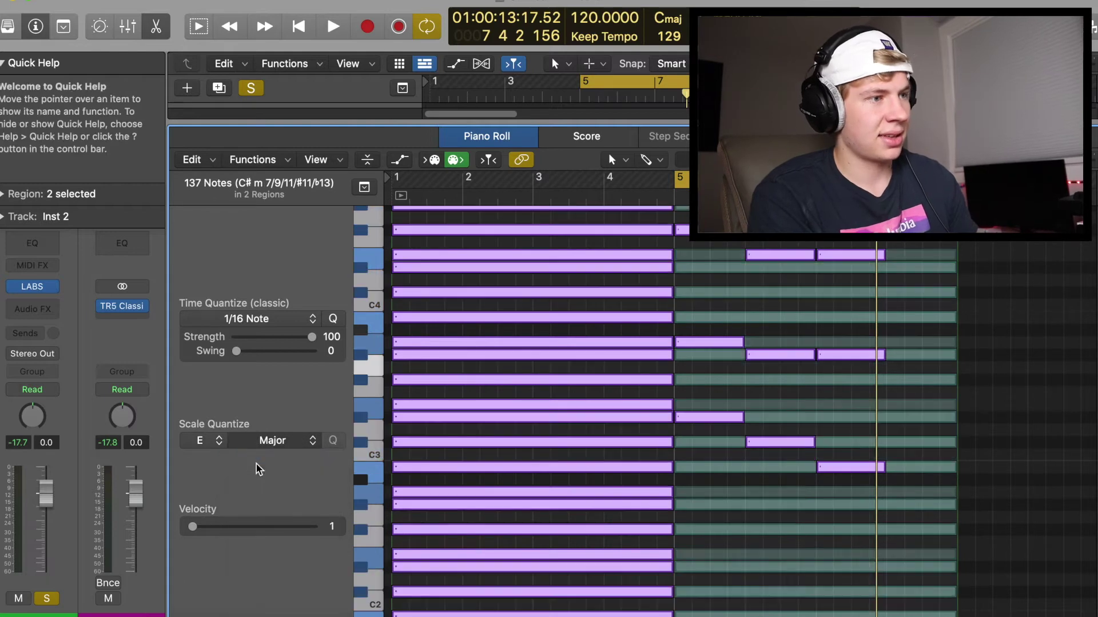
{"action": "key", "text": "space"}
{"action": "scroll", "coordinate": [374, 469], "scroll_direction": "up", "scroll_amount": 4}
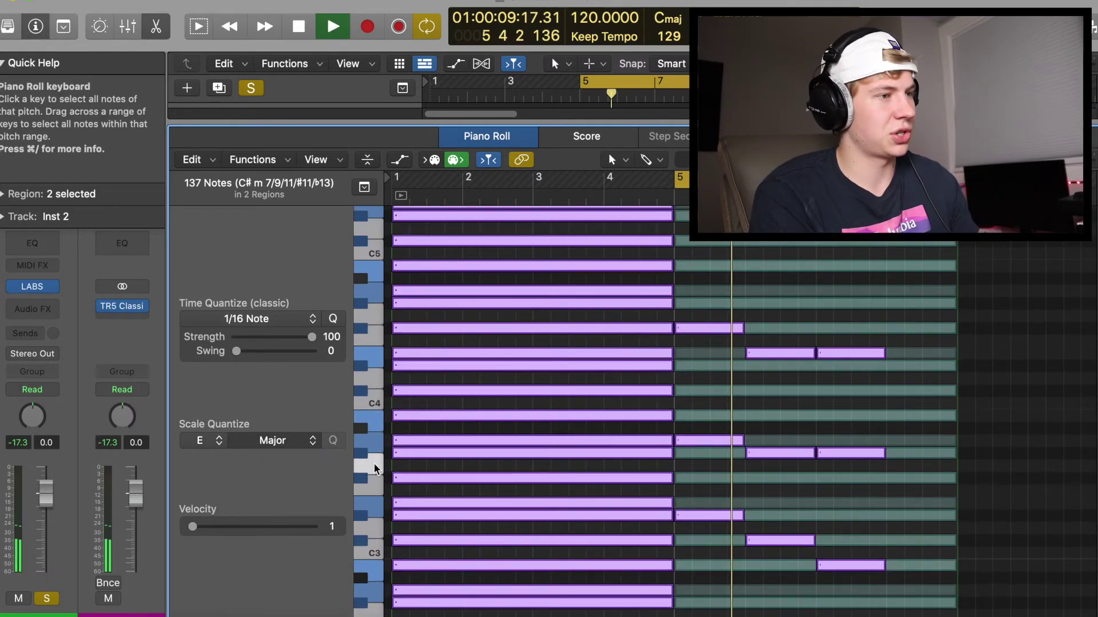
{"action": "scroll", "coordinate": [375, 469], "scroll_direction": "down", "scroll_amount": 1}
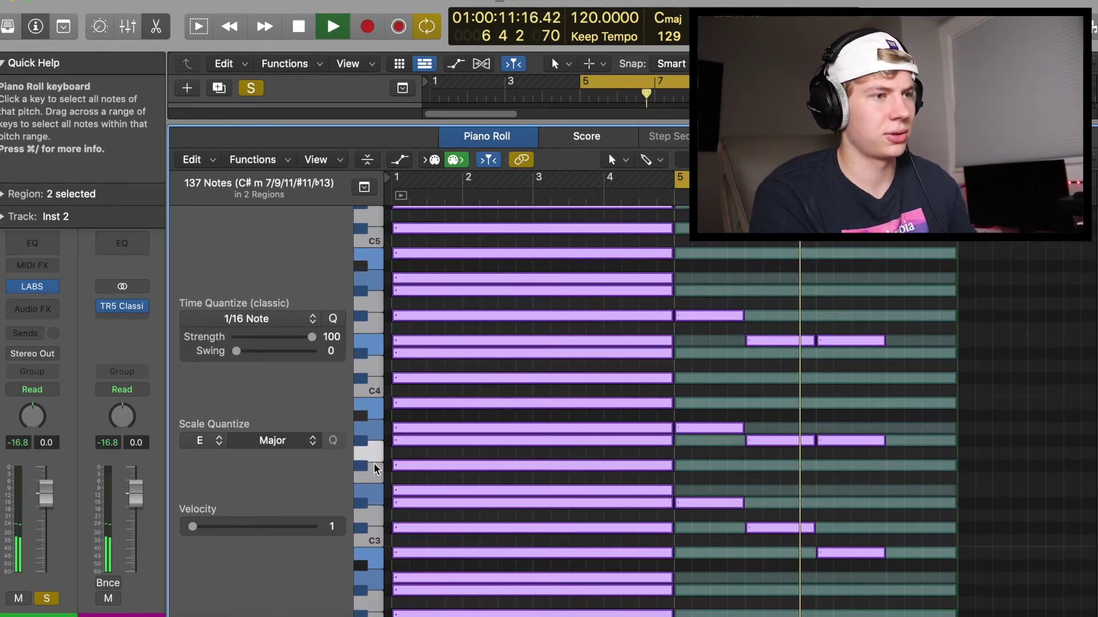
{"action": "key", "text": "space"}
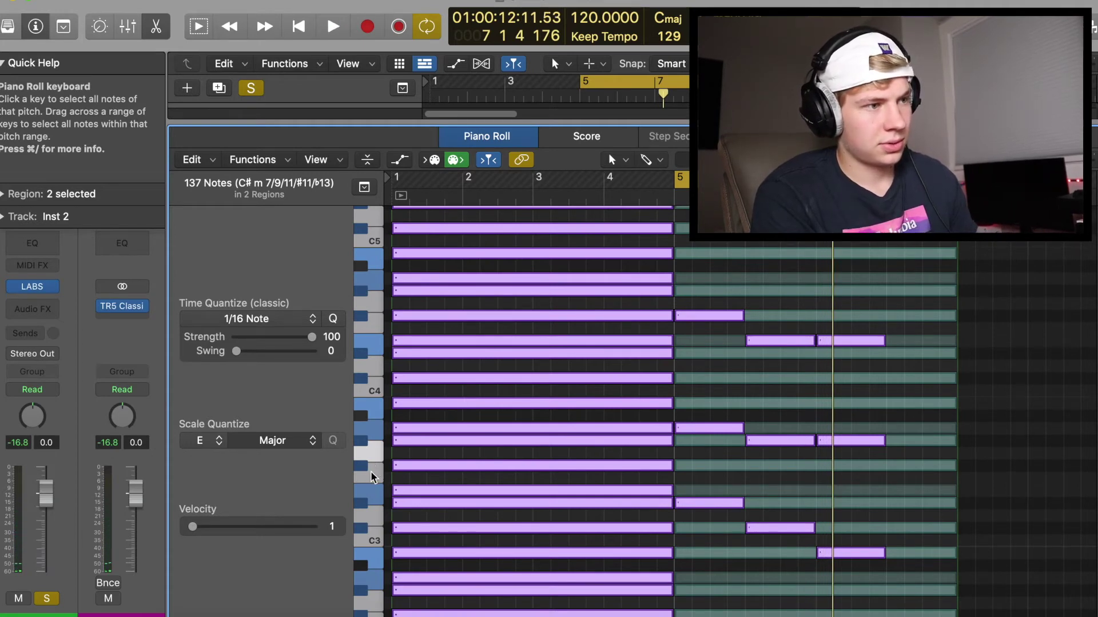
{"action": "key", "text": "p"}
{"action": "left_click", "coordinate": [515, 566]}
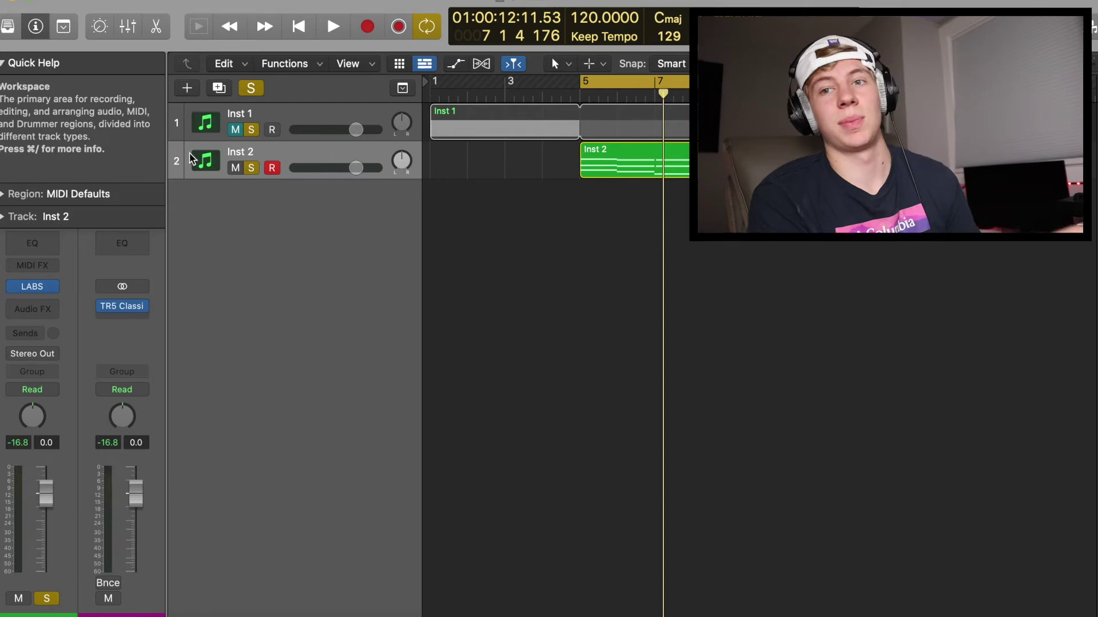
{"action": "left_click", "coordinate": [631, 132]}
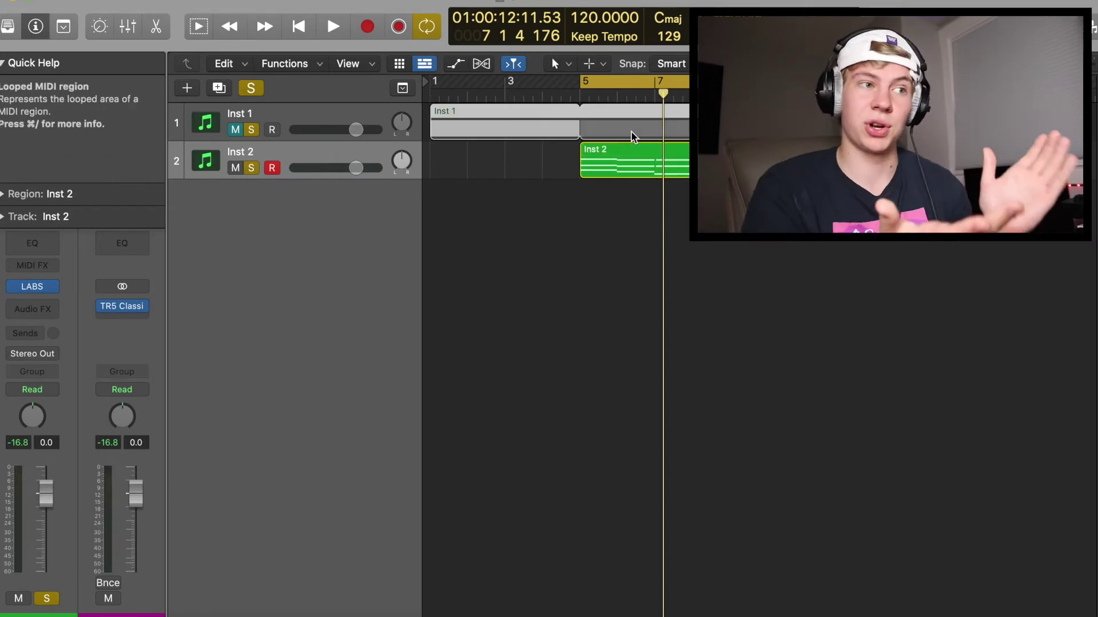
{"action": "key", "text": "p"}
{"action": "left_click", "coordinate": [840, 389]}
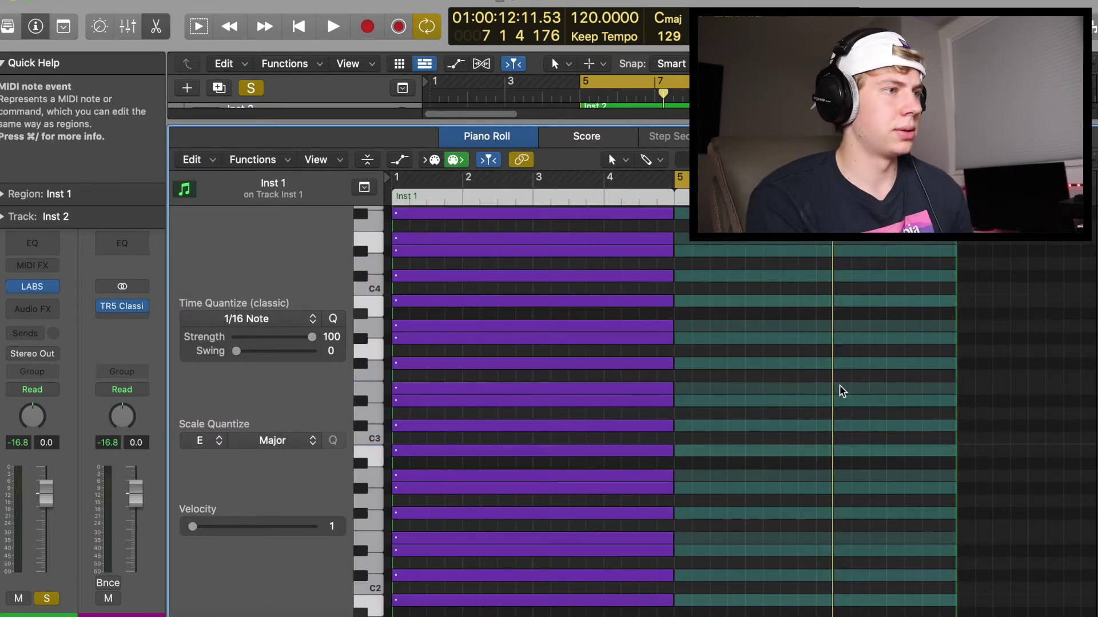
{"action": "scroll", "coordinate": [841, 392], "scroll_direction": "up", "scroll_amount": 15}
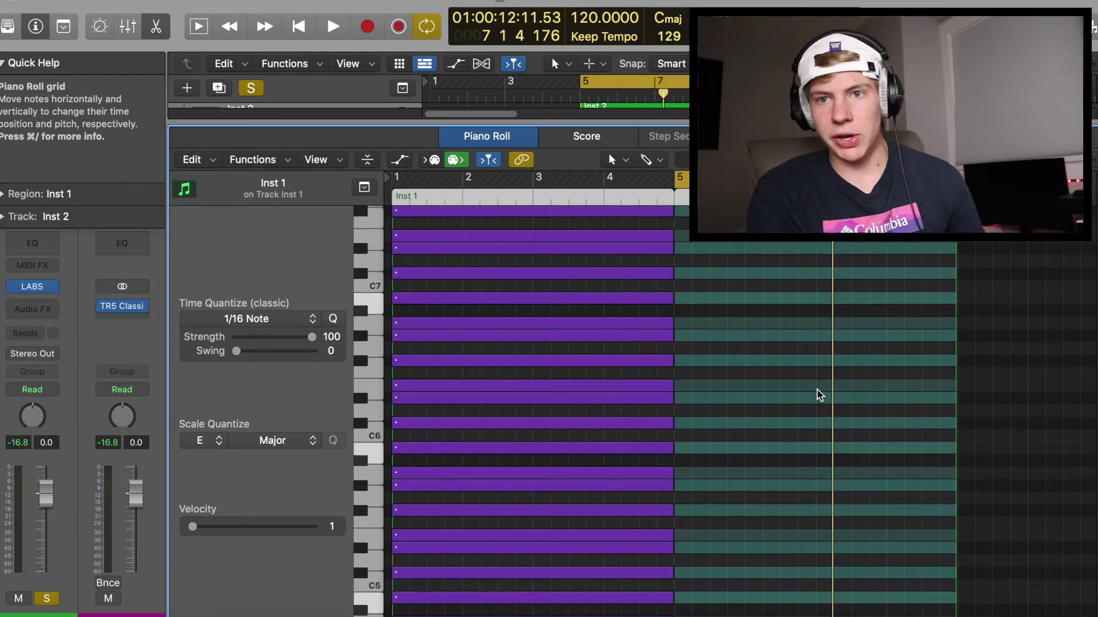
{"action": "left_click_drag", "start_coordinate": [1046, 424], "coordinate": [870, 326]}
{"action": "scroll", "coordinate": [898, 369], "scroll_direction": "down", "scroll_amount": 15}
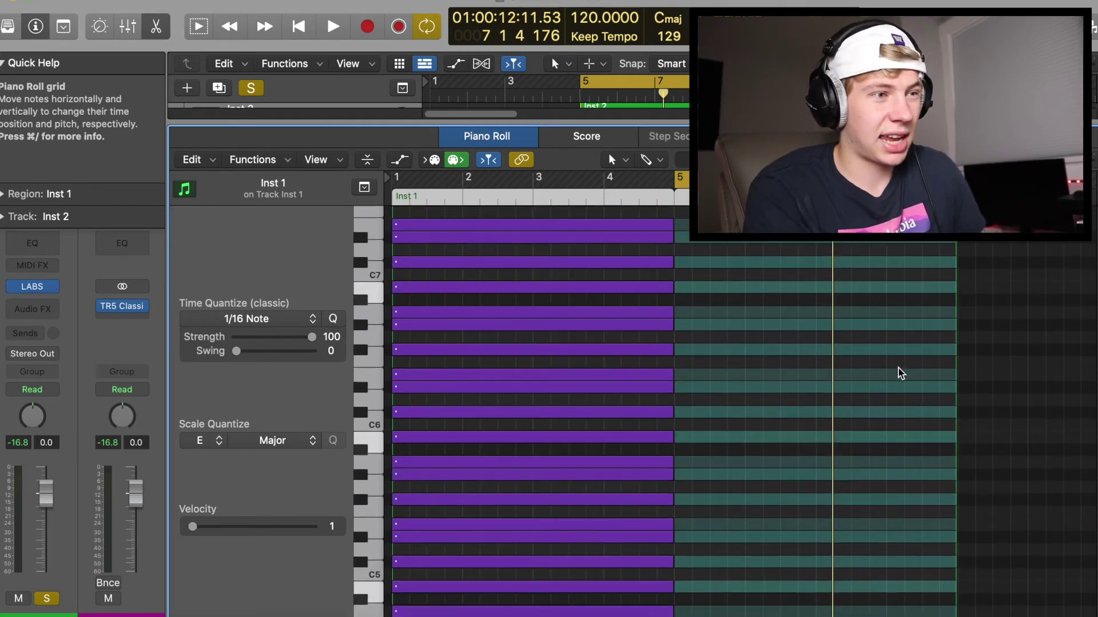
{"action": "scroll", "coordinate": [898, 368], "scroll_direction": "down", "scroll_amount": 7}
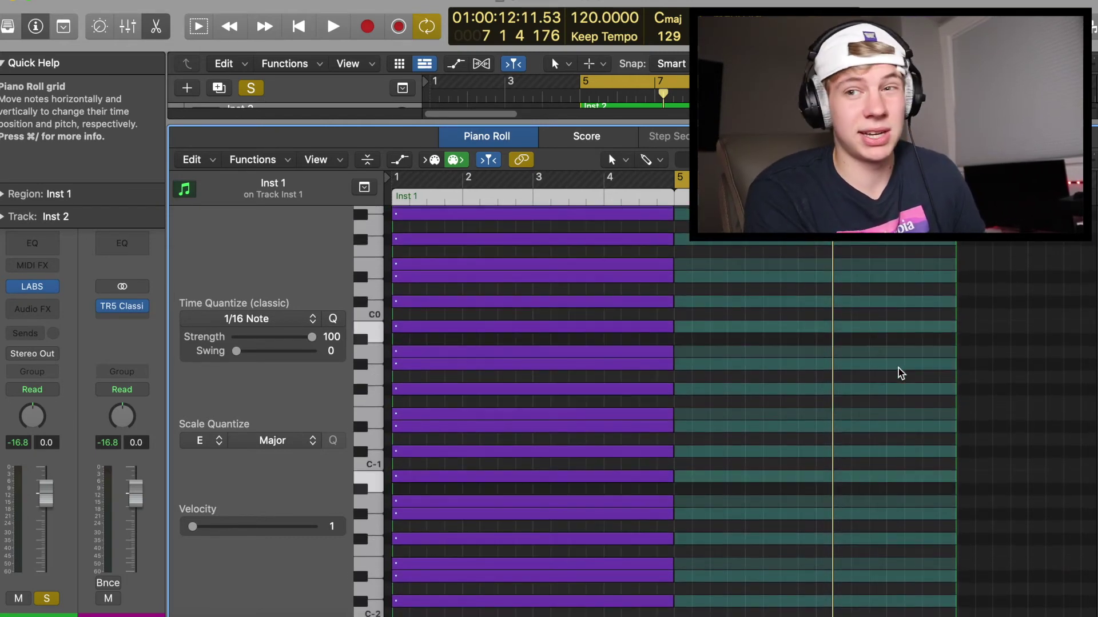
{"action": "scroll", "coordinate": [900, 368], "scroll_direction": "up", "scroll_amount": 5}
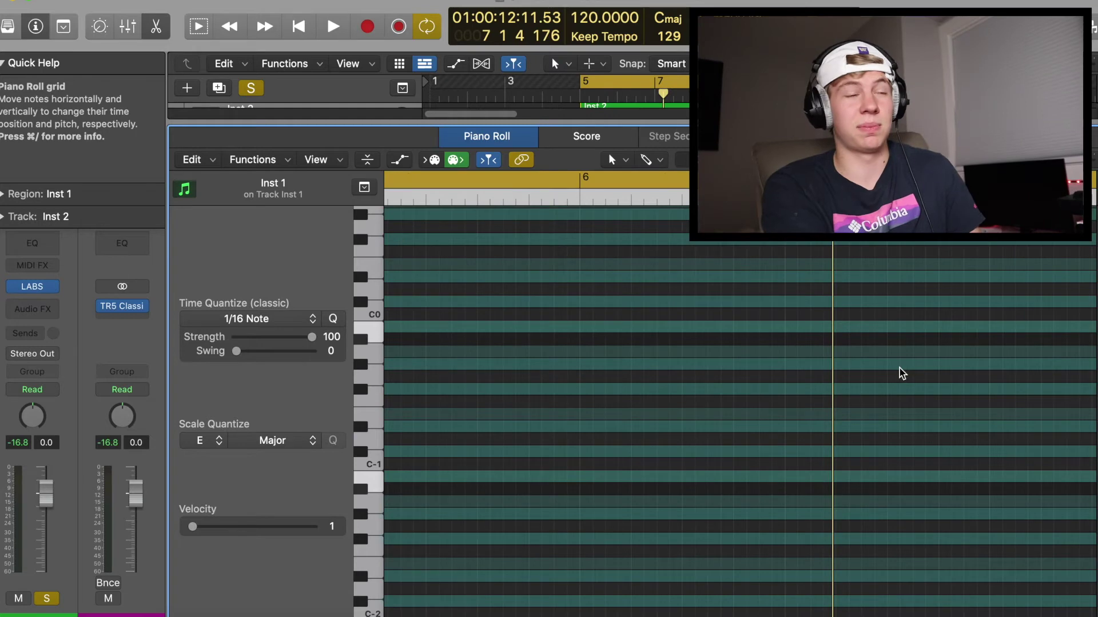
{"action": "scroll", "coordinate": [900, 368], "scroll_direction": "down", "scroll_amount": 4}
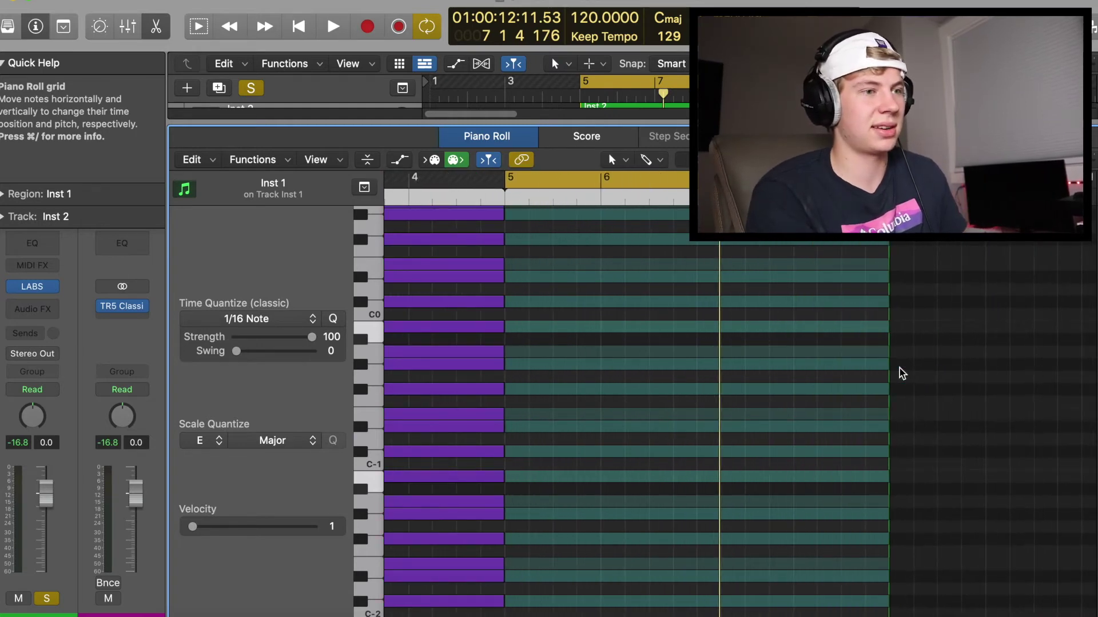
{"action": "key", "text": "e"}
{"action": "left_click", "coordinate": [471, 149]}
{"action": "left_click", "coordinate": [473, 136]}
{"action": "key", "text": "e"}
{"action": "left_click", "coordinate": [608, 152]}
{"action": "key", "text": "e"}
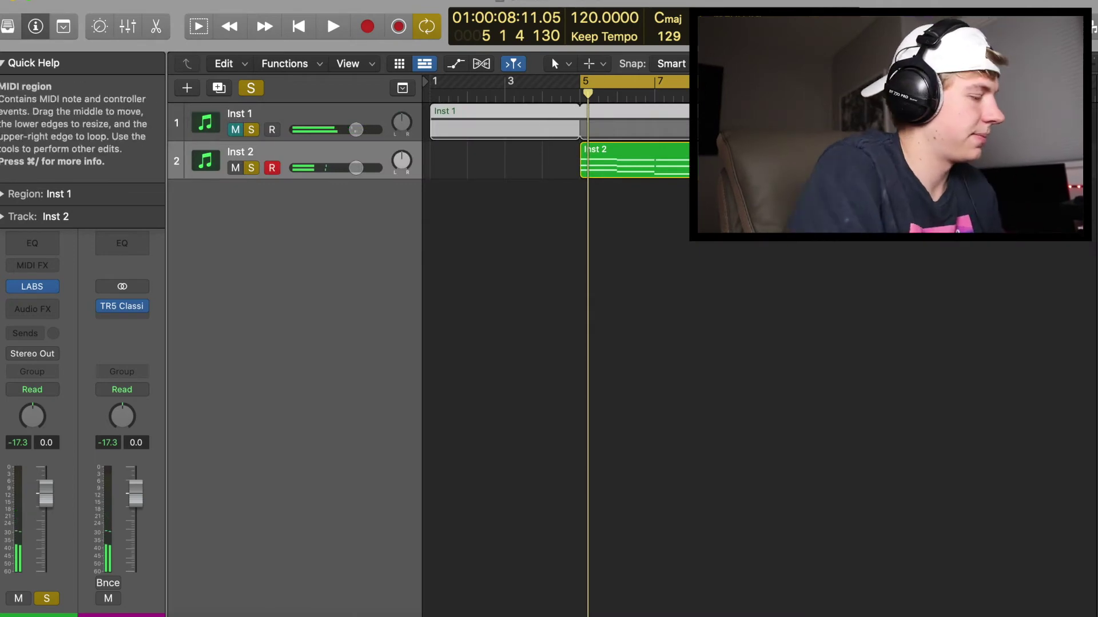
Remove the existing loop from the Inst 1 region and check its notes in the editor.
{"action": "left_click", "coordinate": [589, 115]}
{"action": "left_click", "coordinate": [593, 117]}
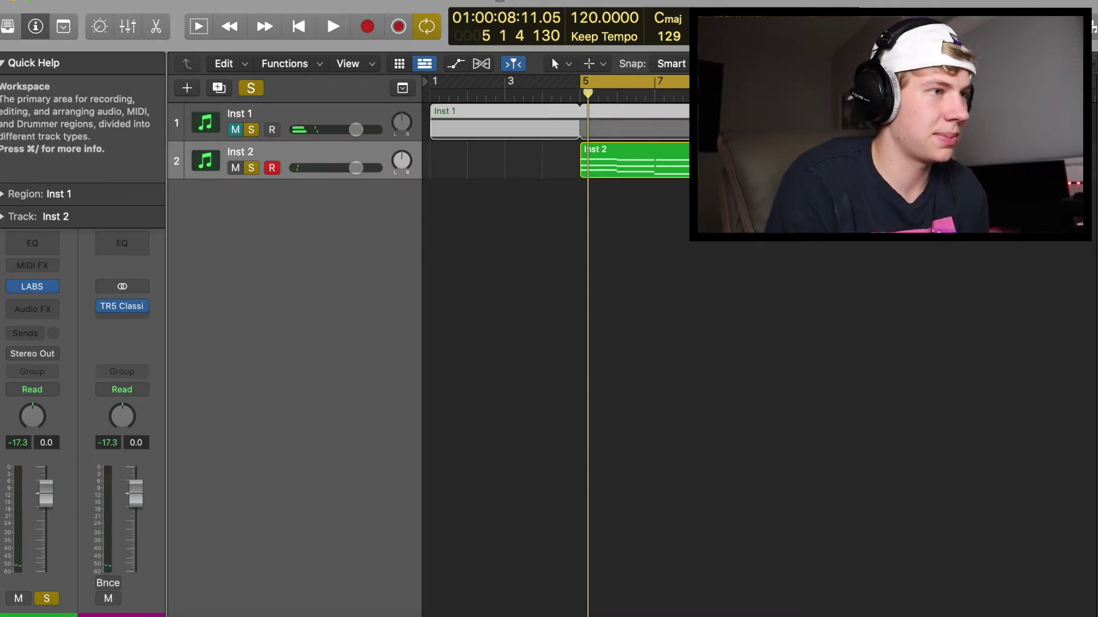
{"action": "mouse_move", "coordinate": [593, 117]}
{"action": "left_mouse_down"}
{"action": "mouse_move", "coordinate": [663, 120]}
{"action": "mouse_move", "coordinate": [579, 120]}
{"action": "left_mouse_up"}
{"action": "left_click", "coordinate": [533, 116]}
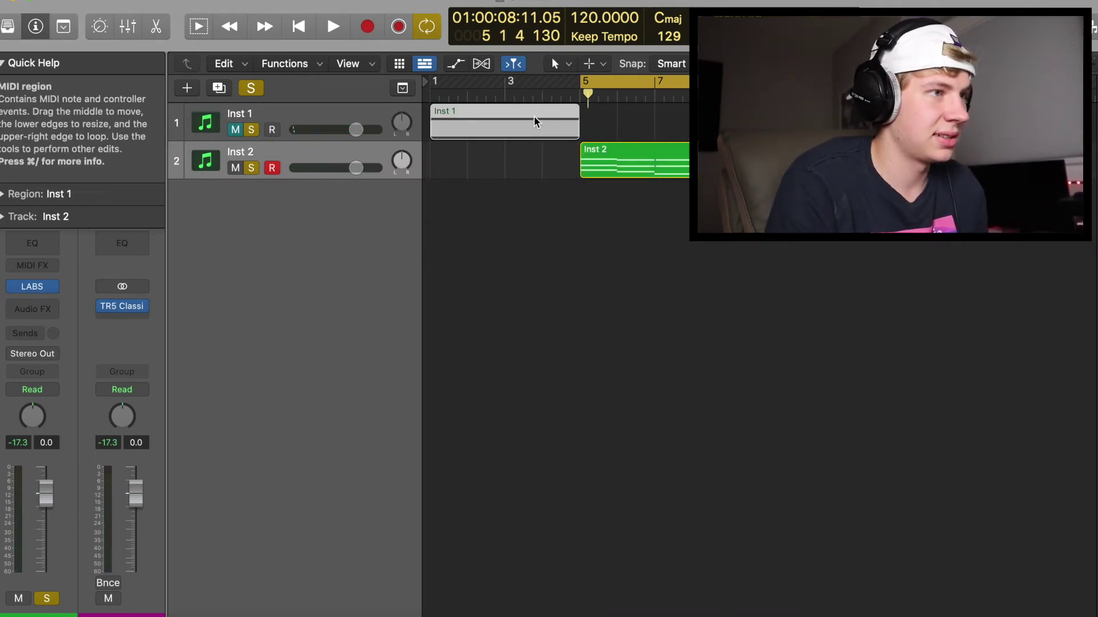
{"action": "key", "text": "e"}
{"action": "scroll", "coordinate": [593, 309], "scroll_direction": "down", "scroll_amount": 5}
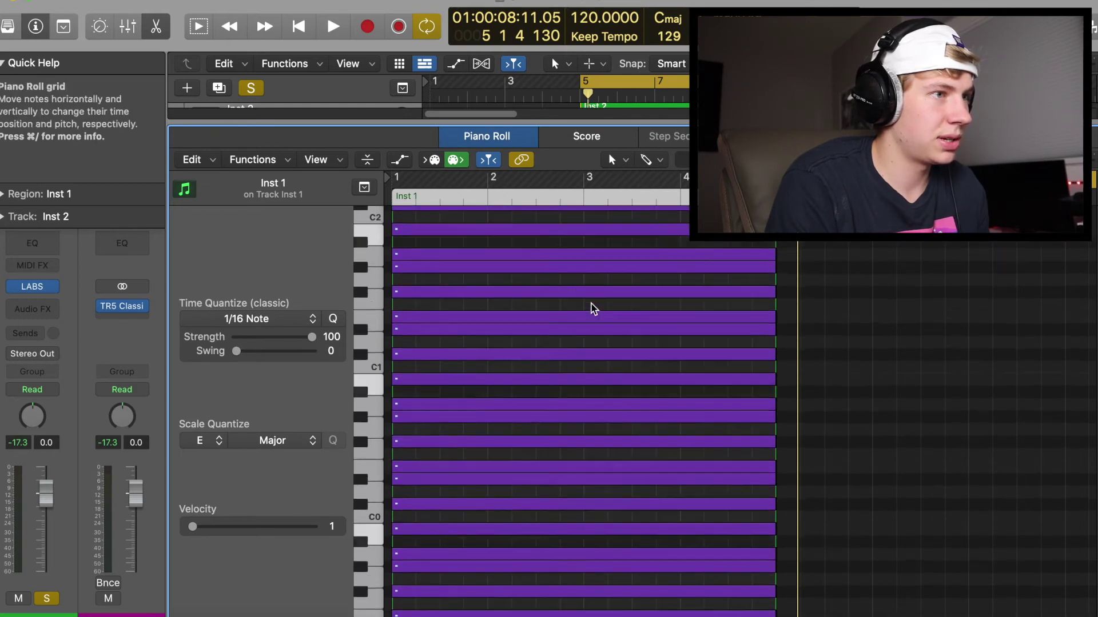
{"action": "key", "text": "e"}
Reset the playhead to the start and move the cycle range to bars 3–7.
{"action": "left_click", "coordinate": [568, 217]}
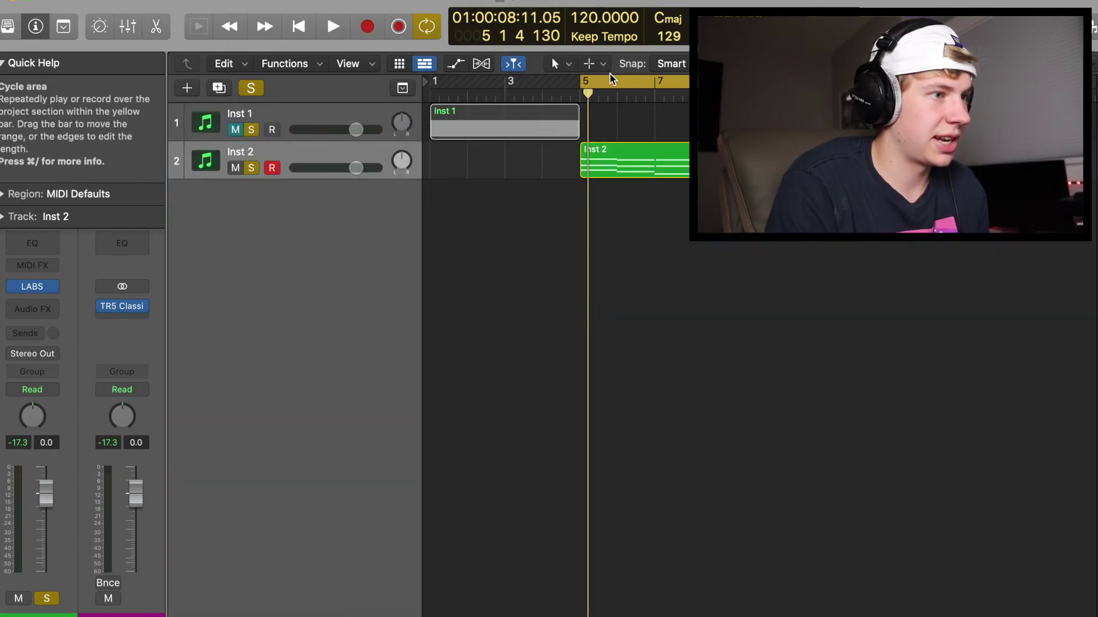
{"action": "left_click", "coordinate": [610, 79]}
{"action": "key", "text": "Return"}
{"action": "left_click", "coordinate": [617, 83]}
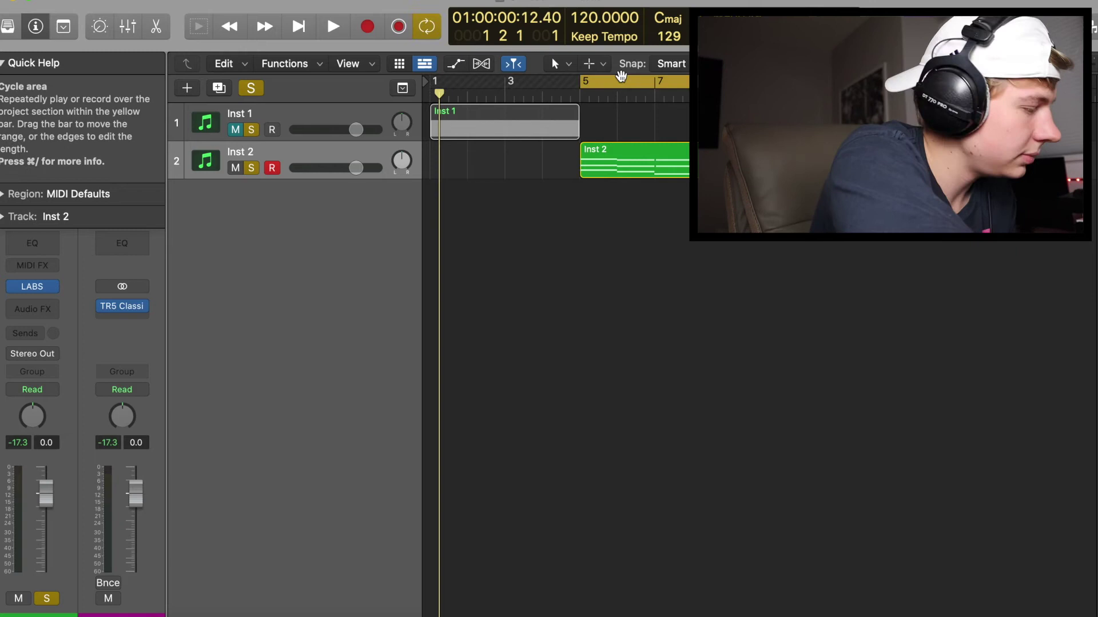
{"action": "mouse_move", "coordinate": [656, 83]}
{"action": "left_mouse_down"}
{"action": "mouse_move", "coordinate": [506, 85]}
{"action": "mouse_move", "coordinate": [635, 89]}
{"action": "left_mouse_up"}
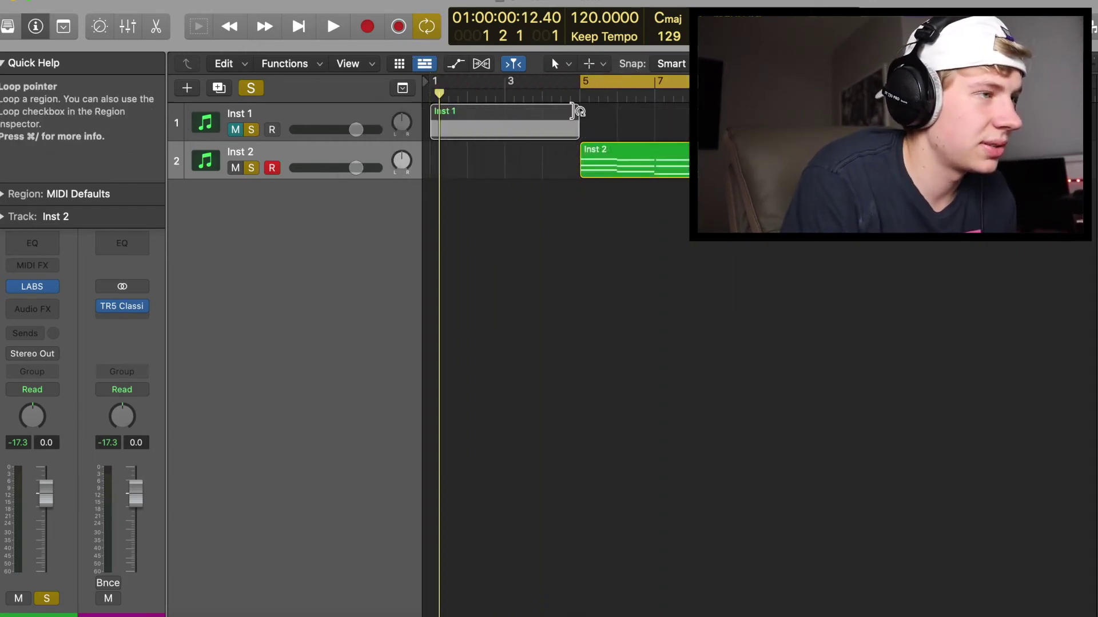
Loop the Inst 1 region past bar 7 and confirm the repeated guide notes in Piano Roll.
{"action": "left_click_drag", "start_coordinate": [579, 112], "coordinate": [729, 113]}
{"action": "left_click", "coordinate": [733, 253]}
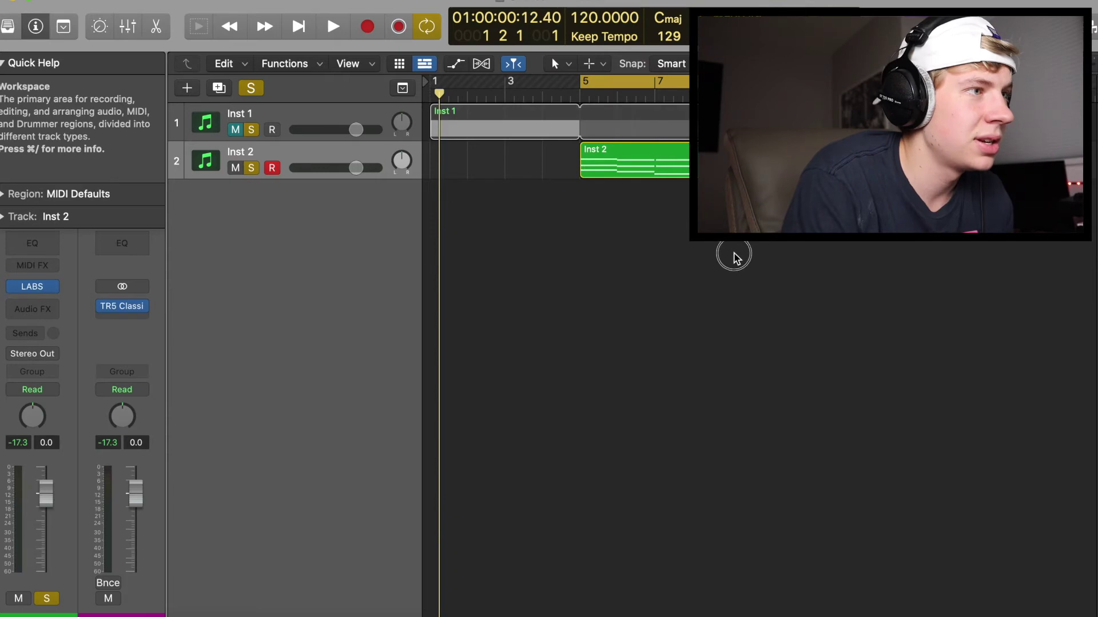
{"action": "double_click", "coordinate": [608, 117]}
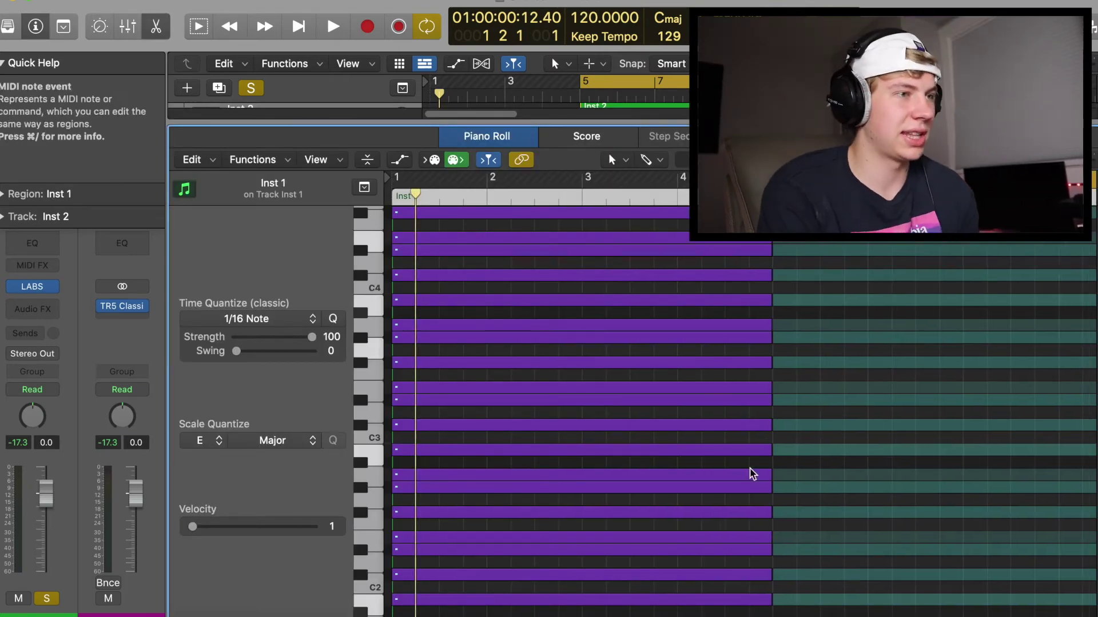
{"action": "key", "text": "super+Left"}
{"action": "left_click", "coordinate": [719, 458]}
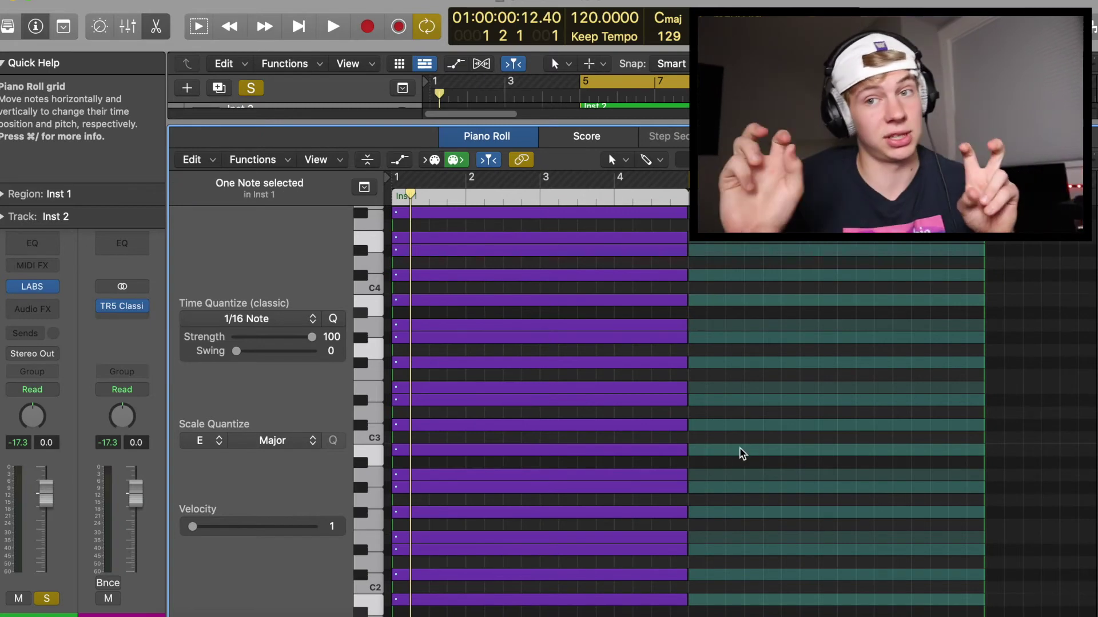
{"action": "key", "text": "e"}
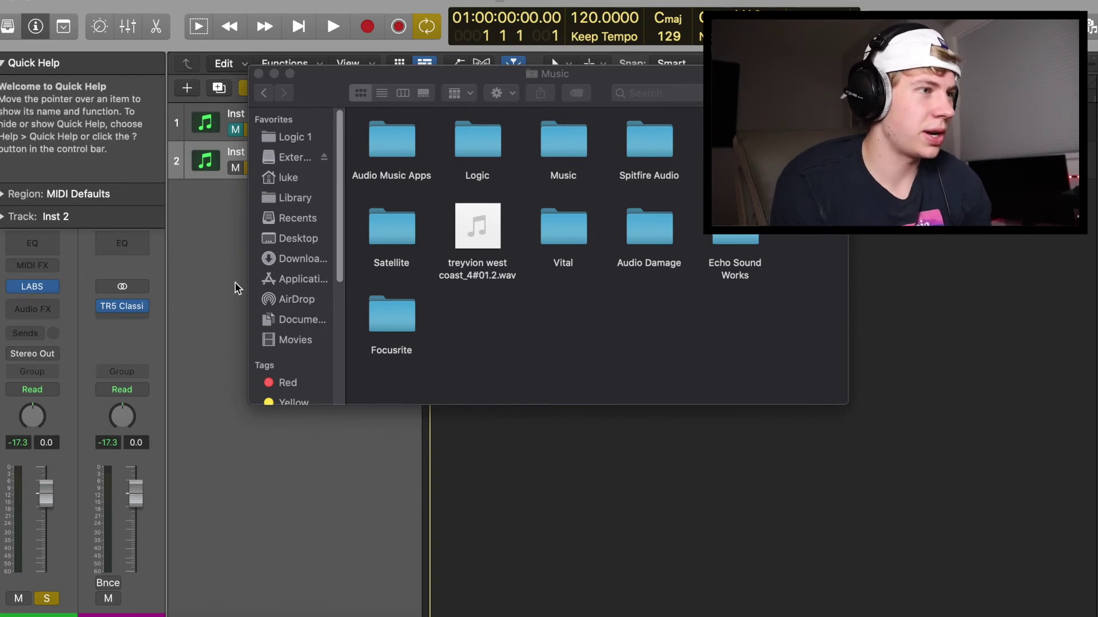
Paste the copied template into Audio Music Apps > Project Templates with Paste Item.
{"action": "double_click", "coordinate": [387, 143]}
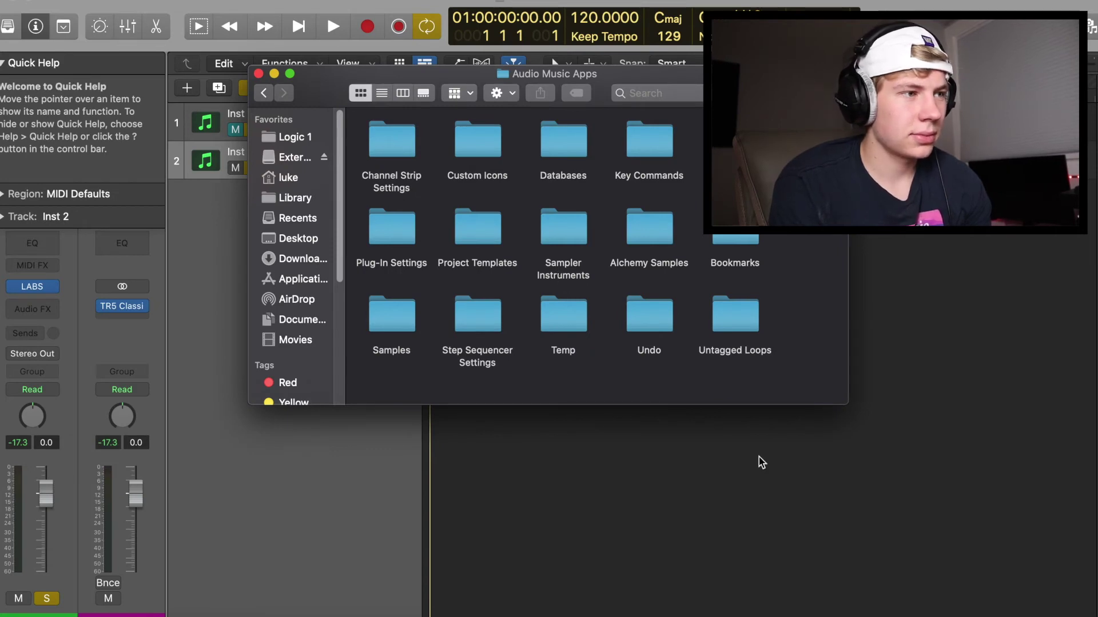
{"action": "double_click", "coordinate": [467, 224]}
{"action": "right_click", "coordinate": [548, 167]}
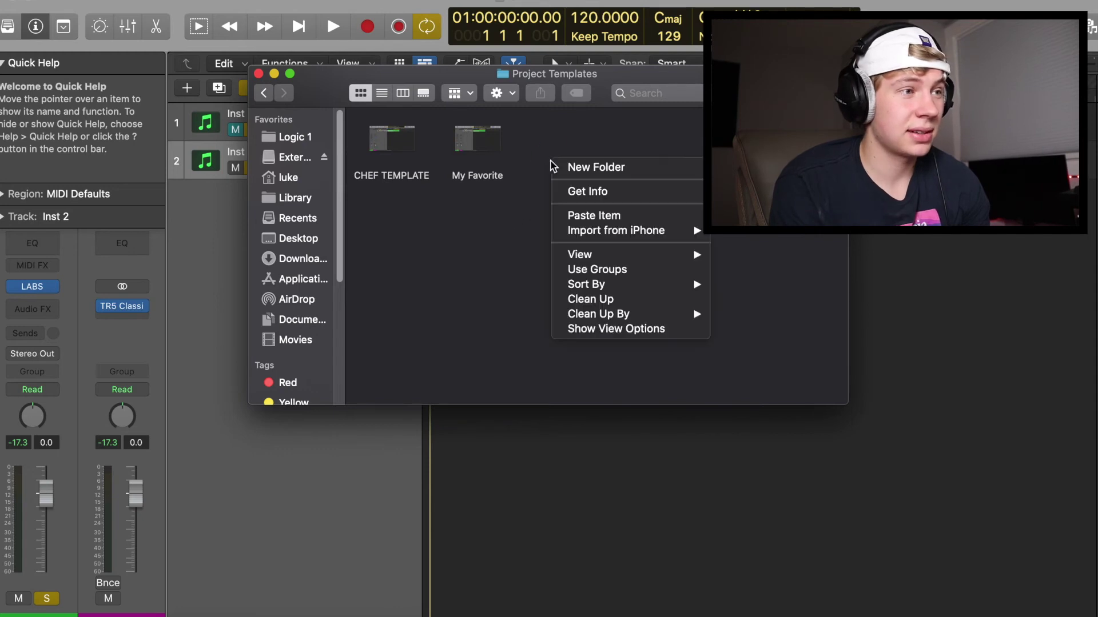
{"action": "left_click", "coordinate": [552, 165]}
{"action": "right_click", "coordinate": [579, 144]}
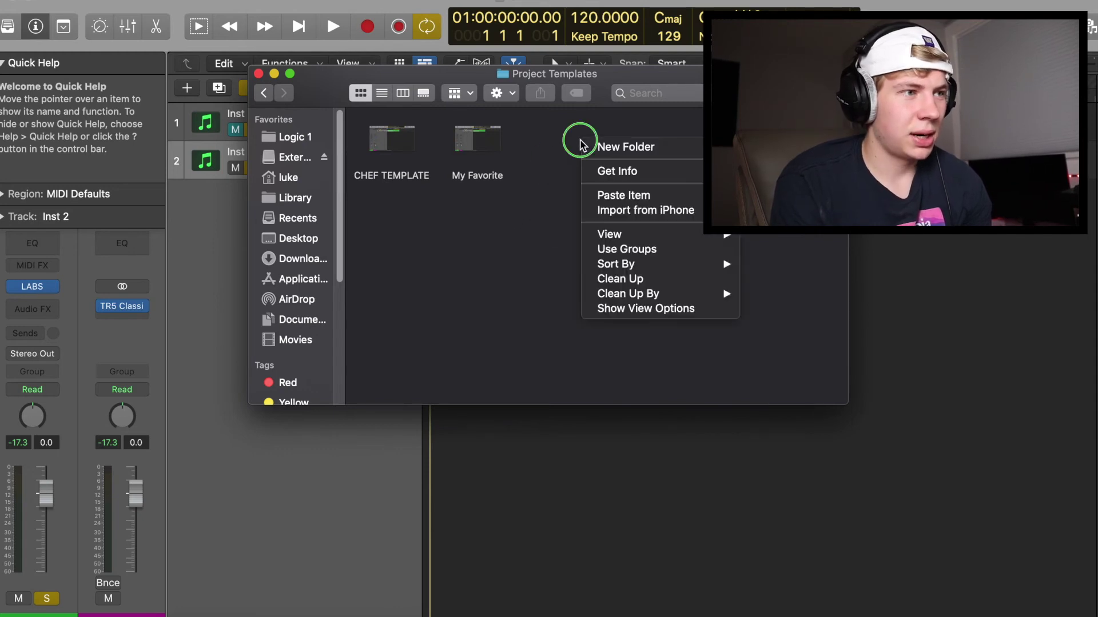
{"action": "left_click", "coordinate": [630, 196]}
Check the new CHEF TEMPLATE copy file, then minimize the Project Templates window.
{"action": "left_click", "coordinate": [557, 204]}
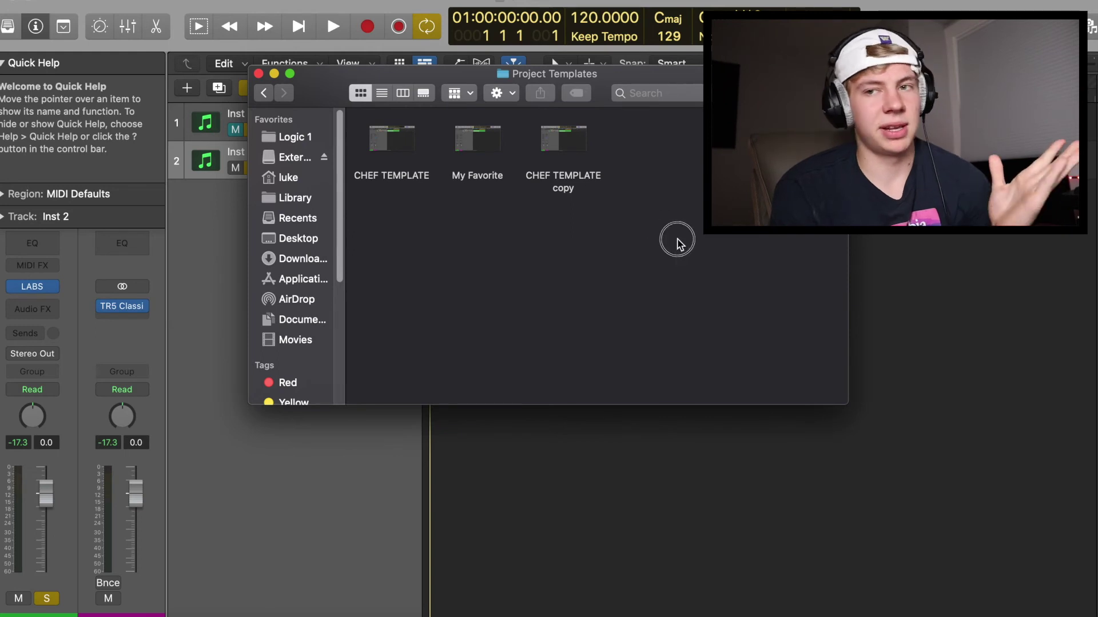
{"action": "left_click", "coordinate": [568, 157]}
{"action": "left_click", "coordinate": [622, 174]}
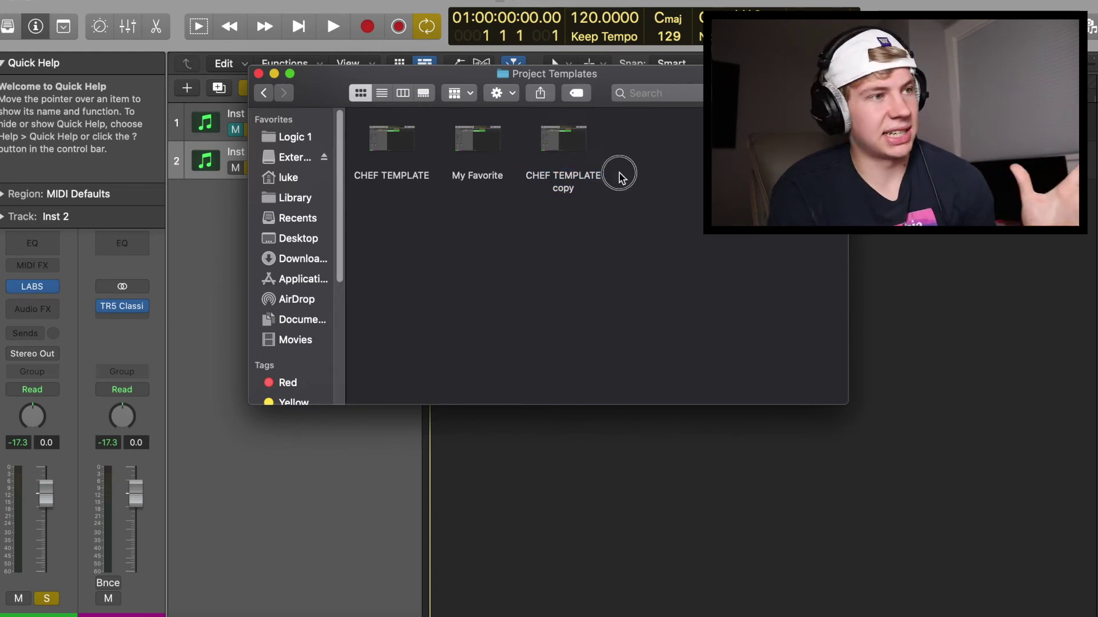
{"action": "left_click", "coordinate": [273, 74]}
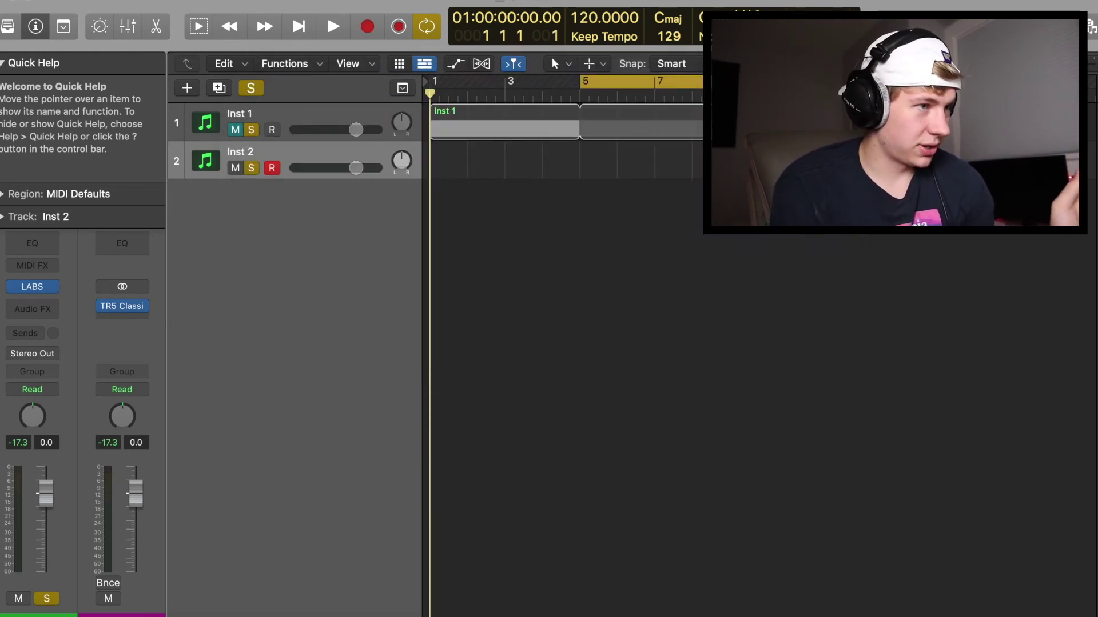
Close the Untitled 17 project without saving it.
{"action": "key", "text": "super+w"}
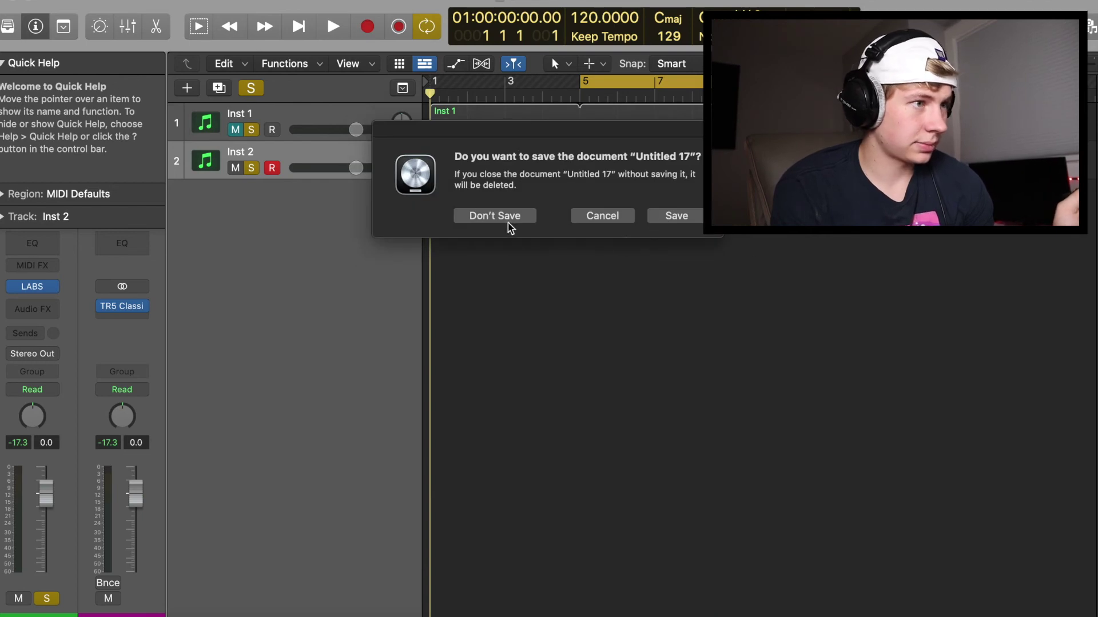
{"action": "left_click", "coordinate": [495, 216]}
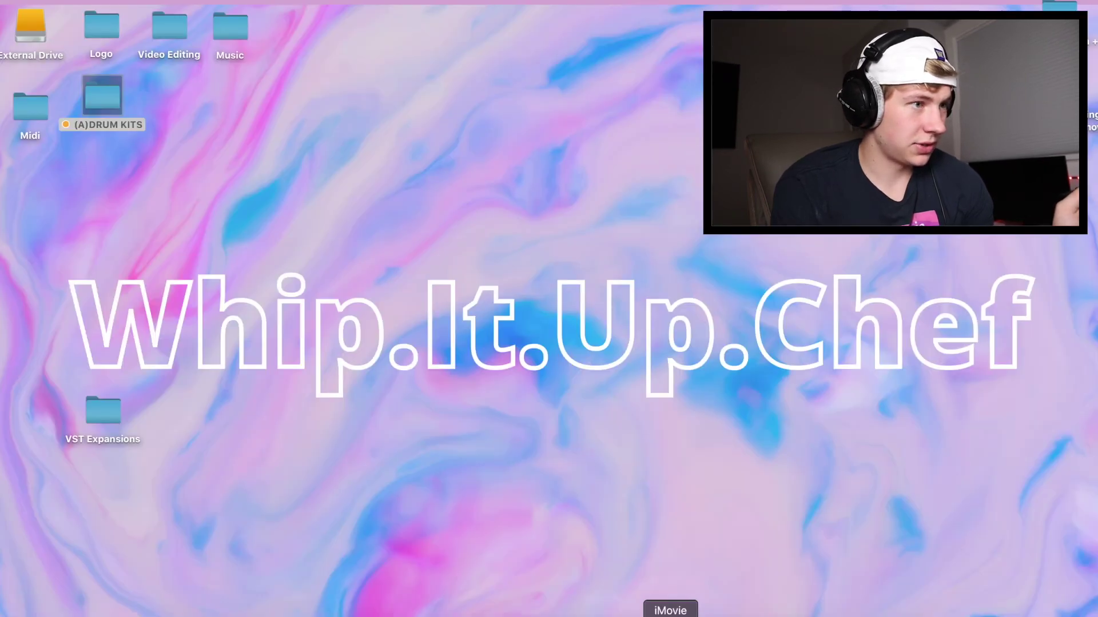
{"action": "right_click", "coordinate": [838, 607]}
{"action": "left_click", "coordinate": [709, 605]}
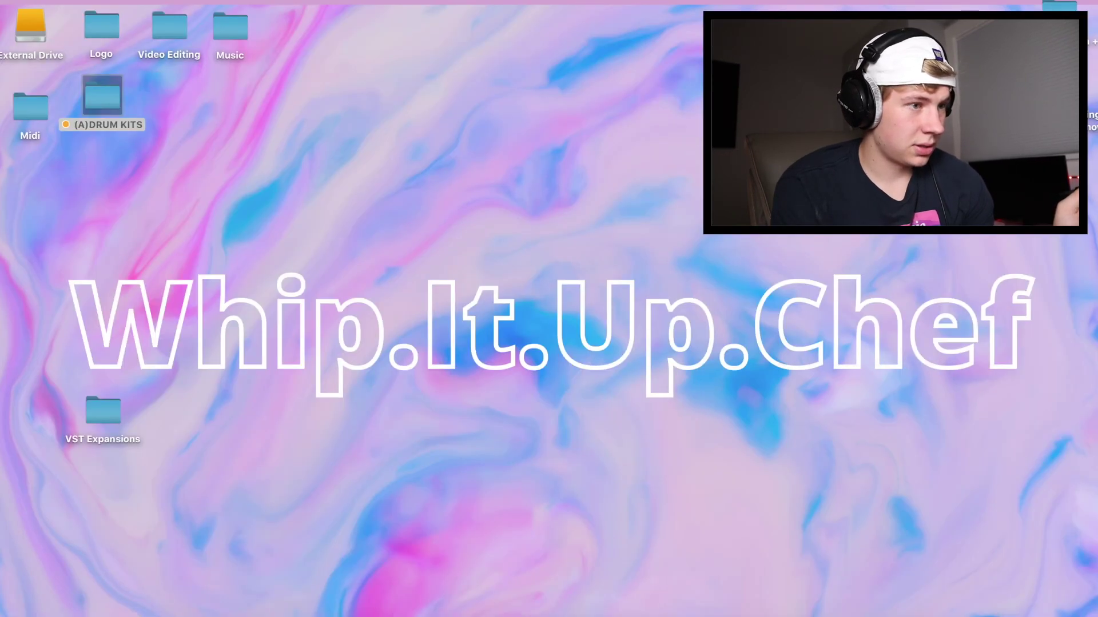
Use File > Open… to find CHEF TEMPLATE copy beside CHEF TEMPLATE in My Templates.
{"action": "left_click", "coordinate": [131, 1]}
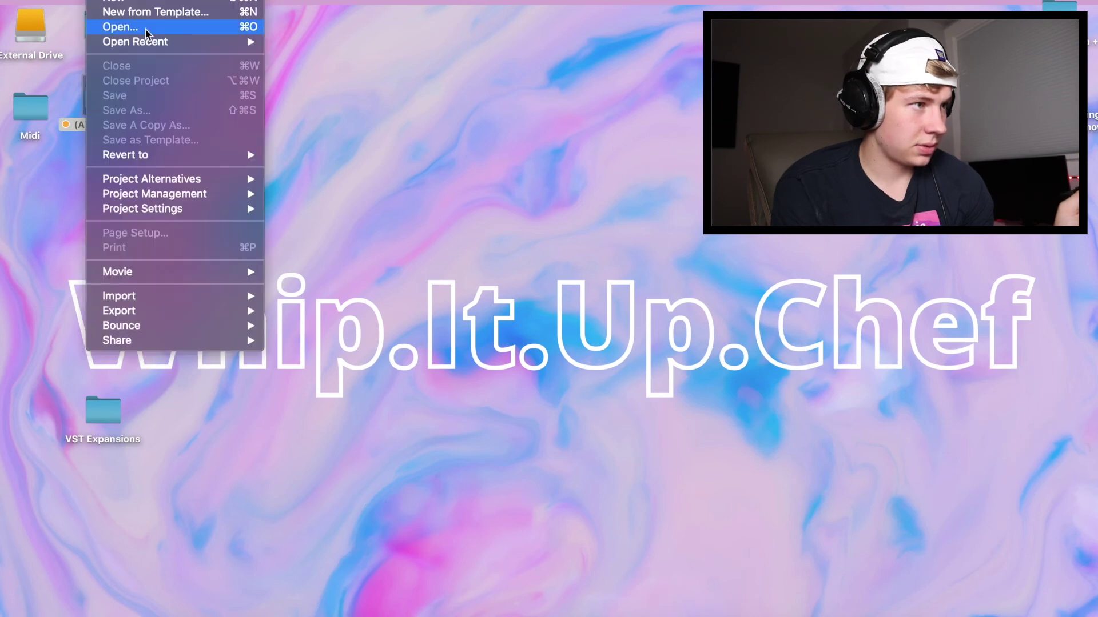
{"action": "left_click", "coordinate": [145, 29]}
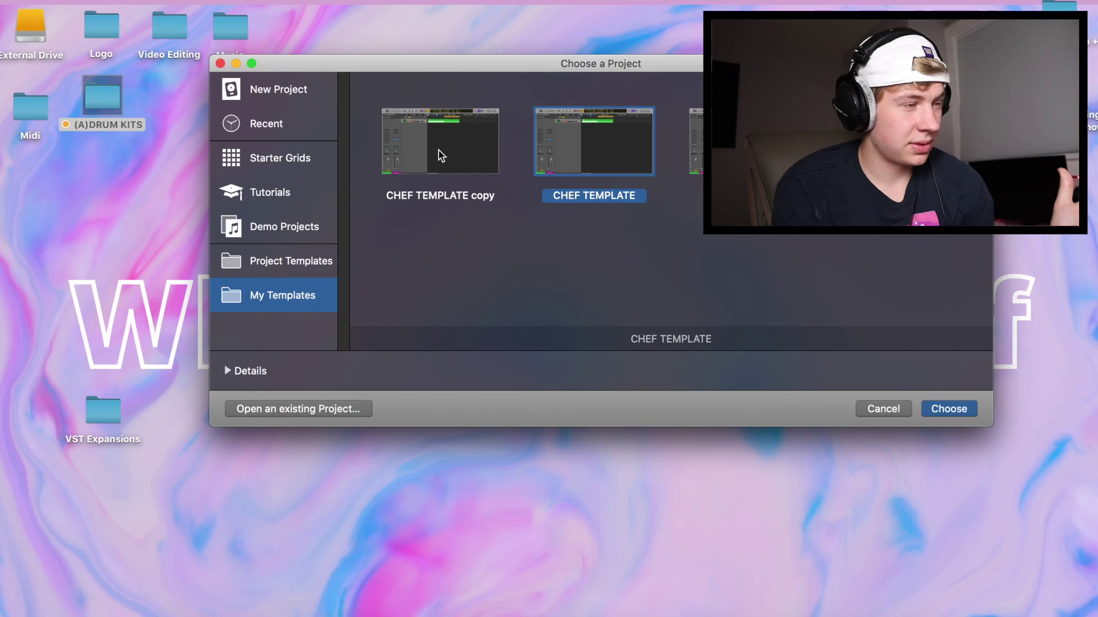
{"action": "left_click", "coordinate": [438, 150]}
{"action": "left_click", "coordinate": [641, 165]}
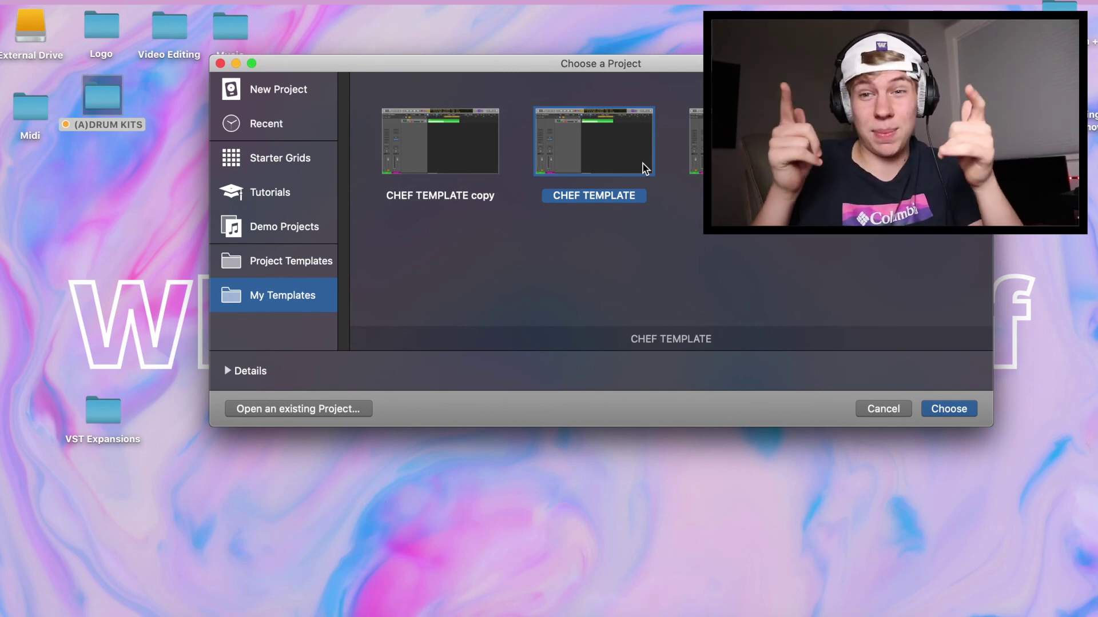
Cancel the Choose a Project dialog without opening any template.
{"action": "left_click", "coordinate": [885, 411]}
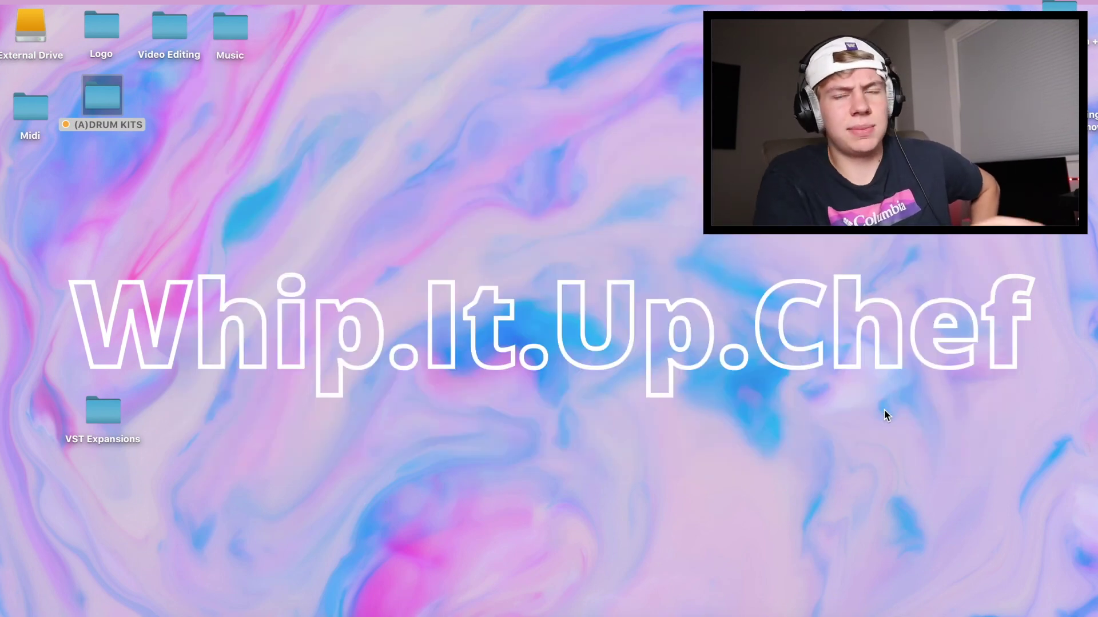